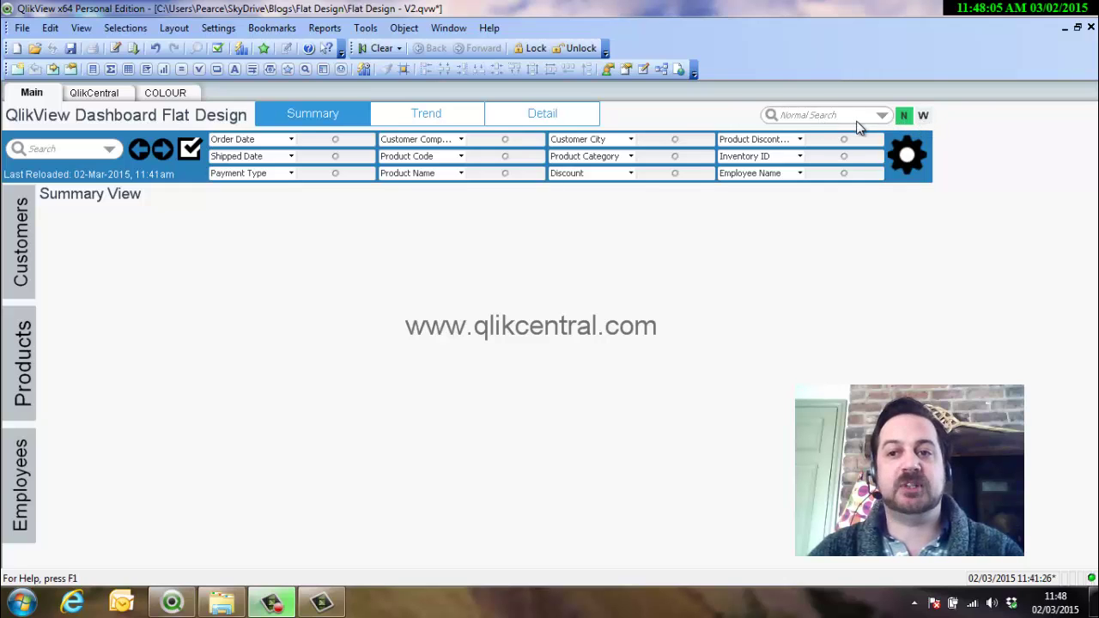
Toggle the search object to wildcard search and back to normal, then open its properties.
left_click(924, 118)
left_click(903, 115)
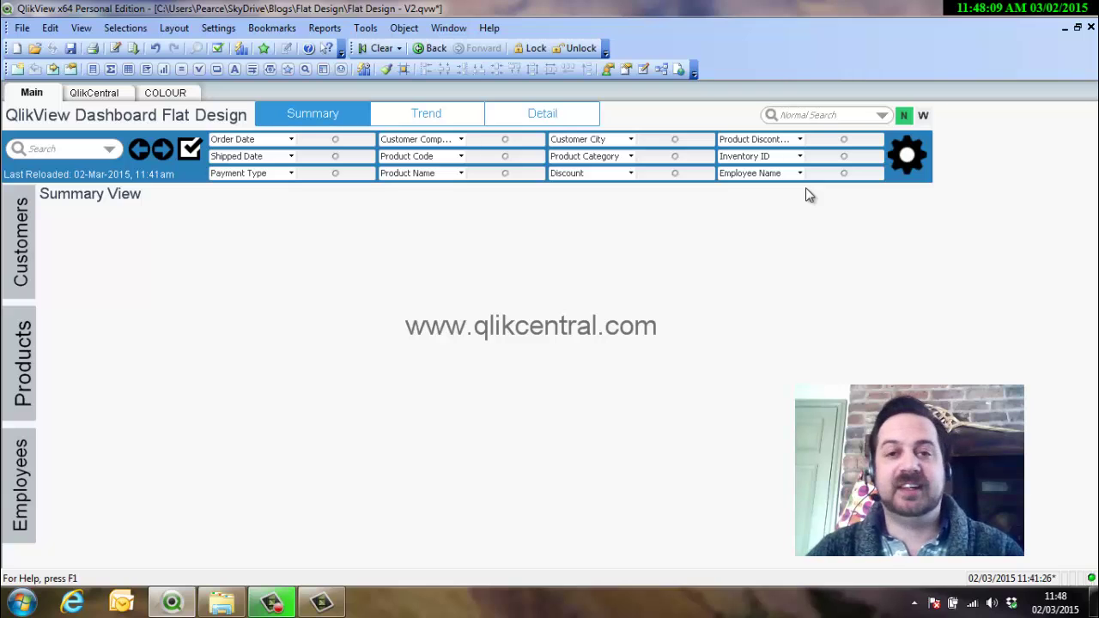
right_click(803, 120)
left_click(825, 123)
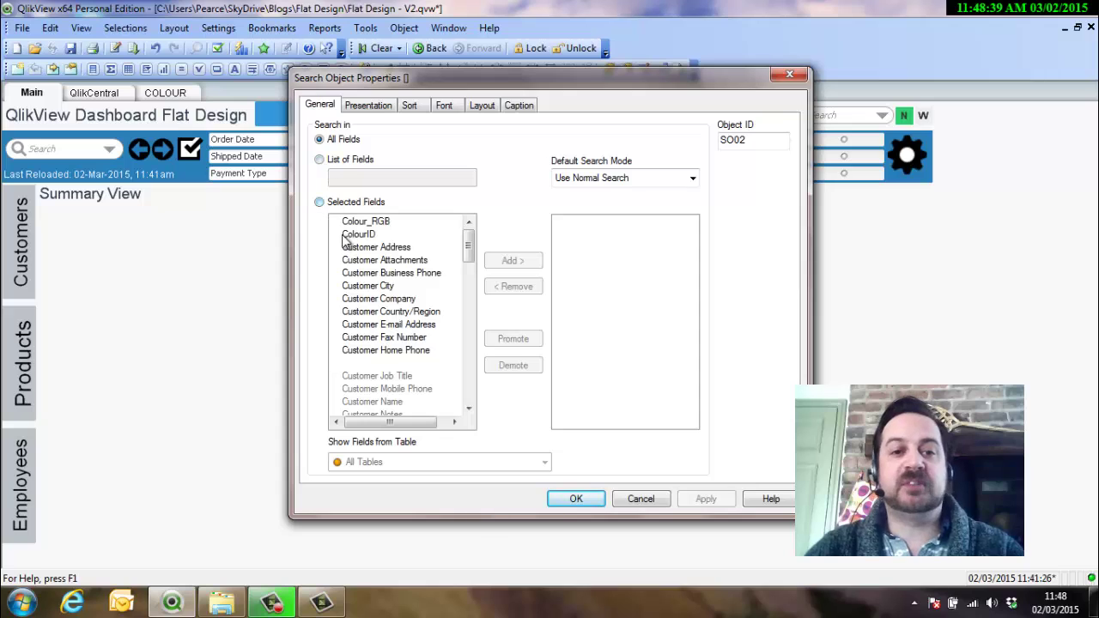
Set the search scope to Selected Fields and scroll through the fields from all tables.
left_click(318, 202)
scroll(455, 378, "down", 6)
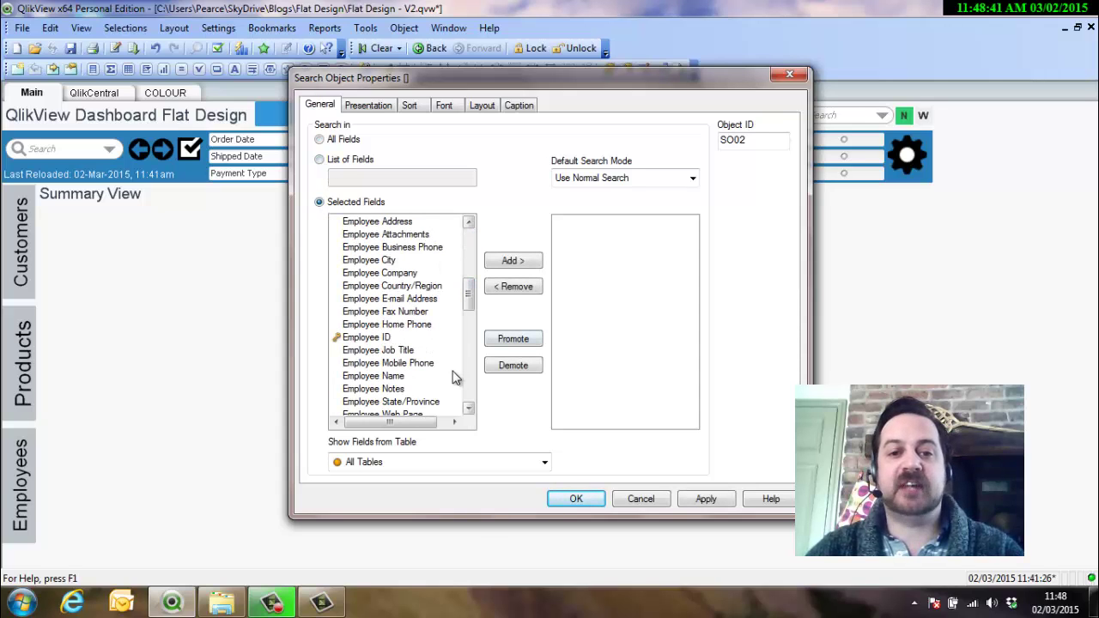
left_click_drag(468, 294, 469, 399)
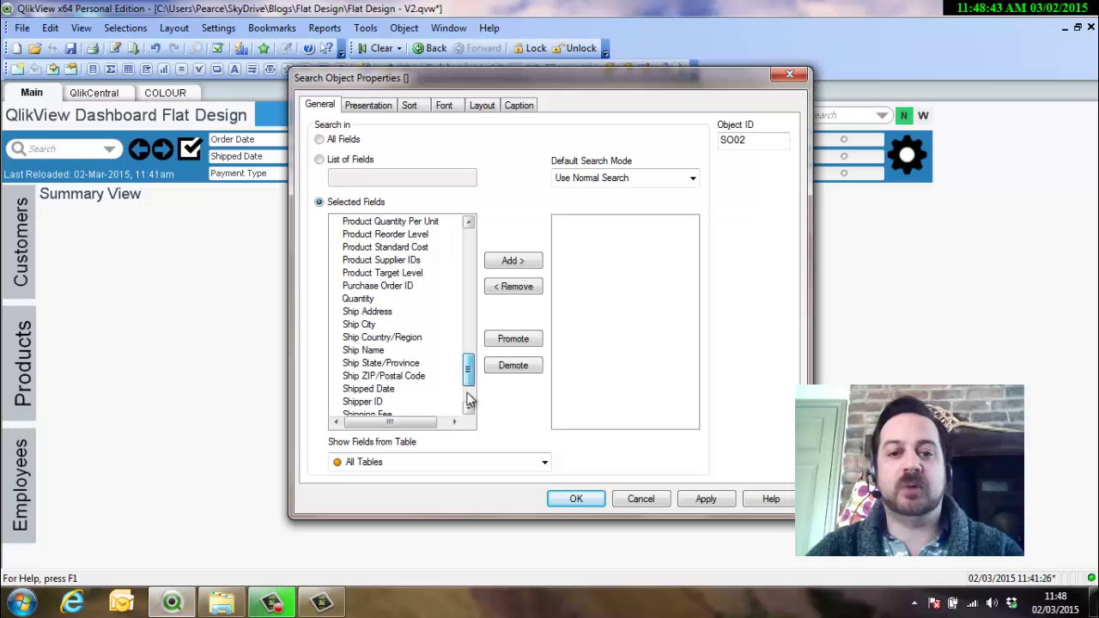
scroll(360, 283, "up", 12)
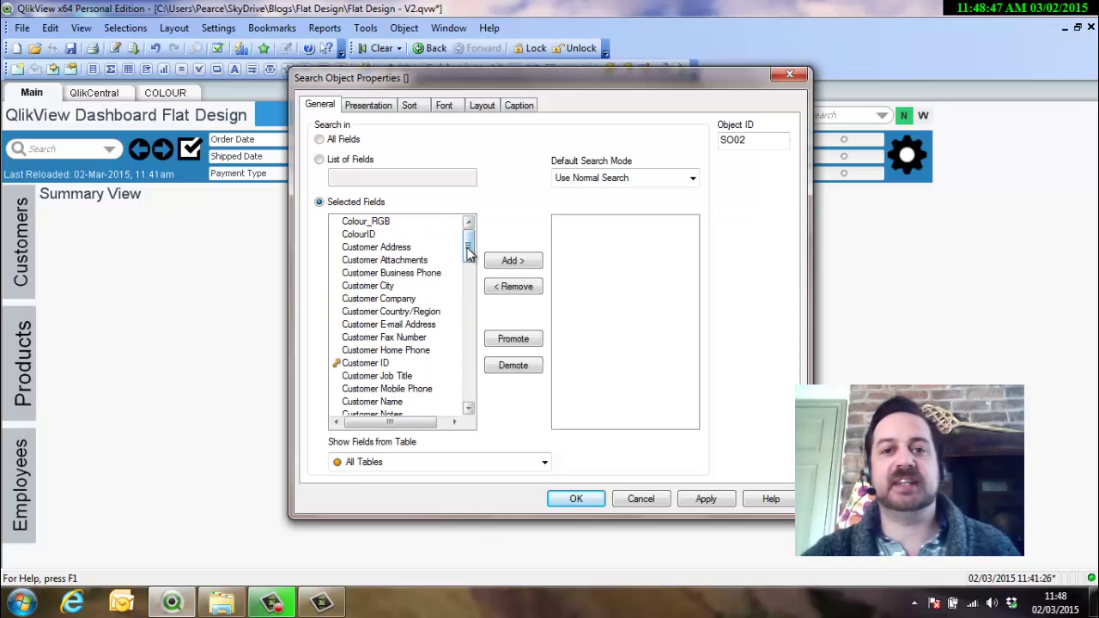
mouse_move(469, 249)
left_mouse_down()
mouse_move(466, 370)
mouse_move(477, 236)
left_mouse_up()
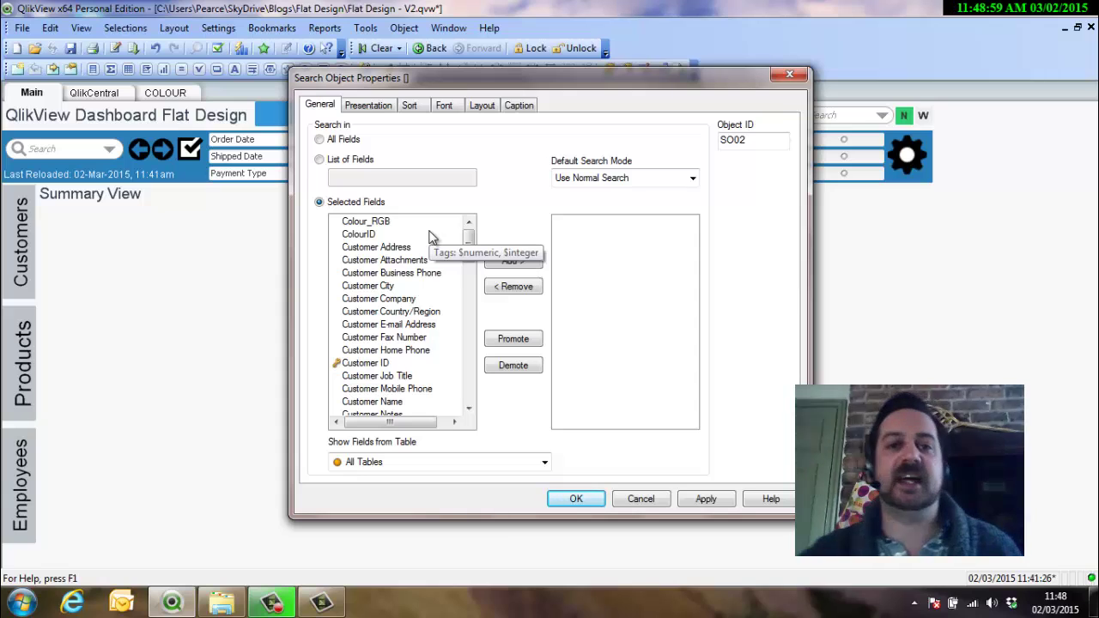
Switch the search object to List of Fields and confirm with OK.
left_click(320, 159)
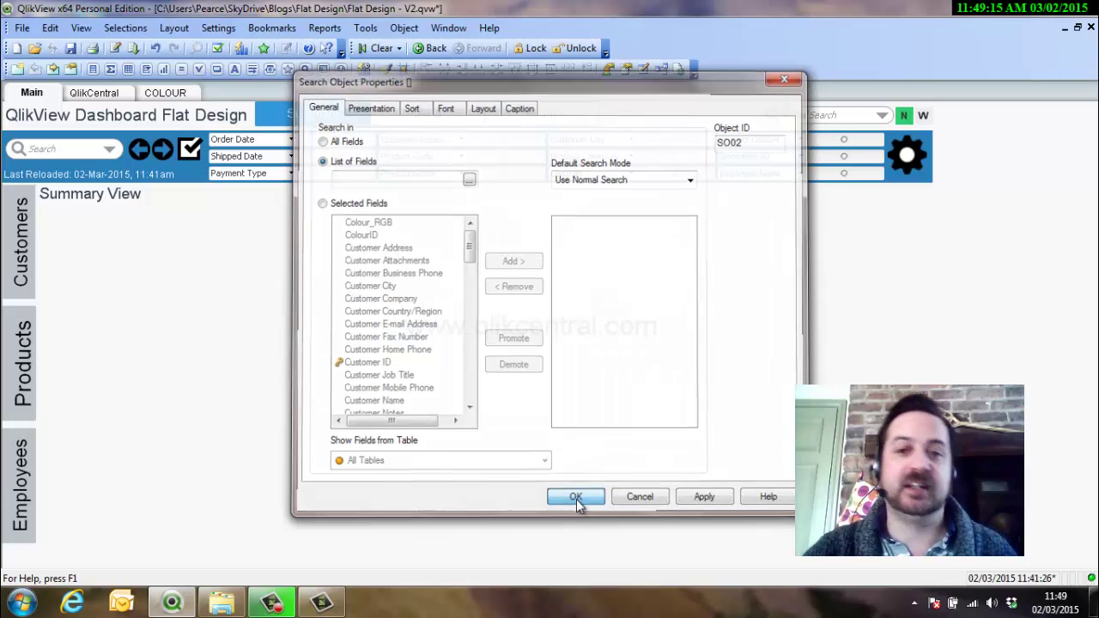
left_click(576, 499)
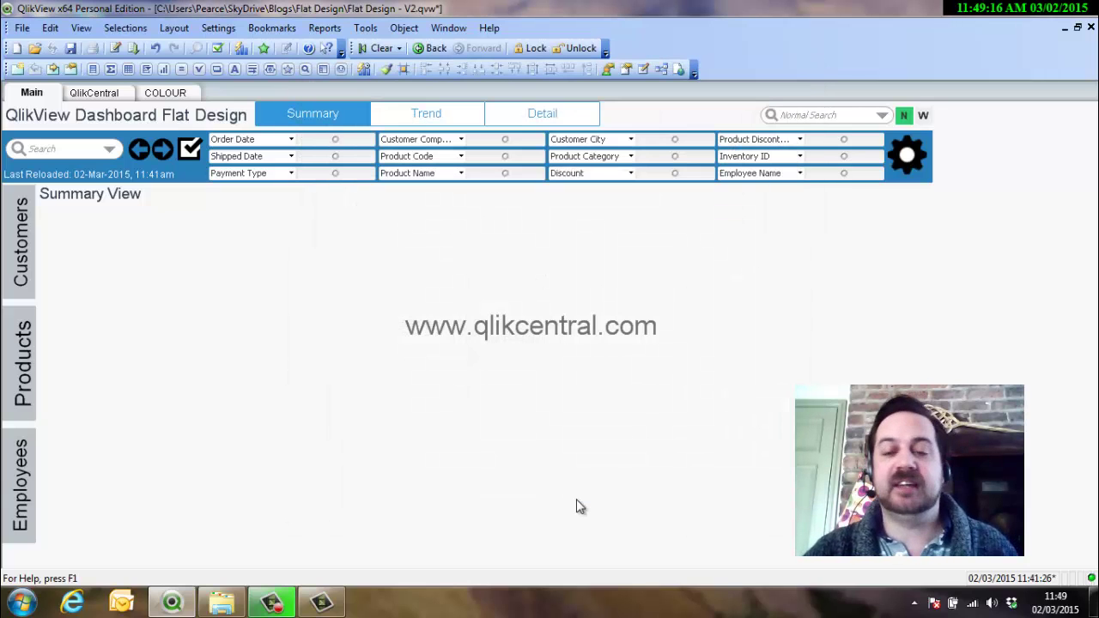
In the Advanced Filter, try Employee Business Phone, settle on Employee City, then close the panel.
left_click(909, 159)
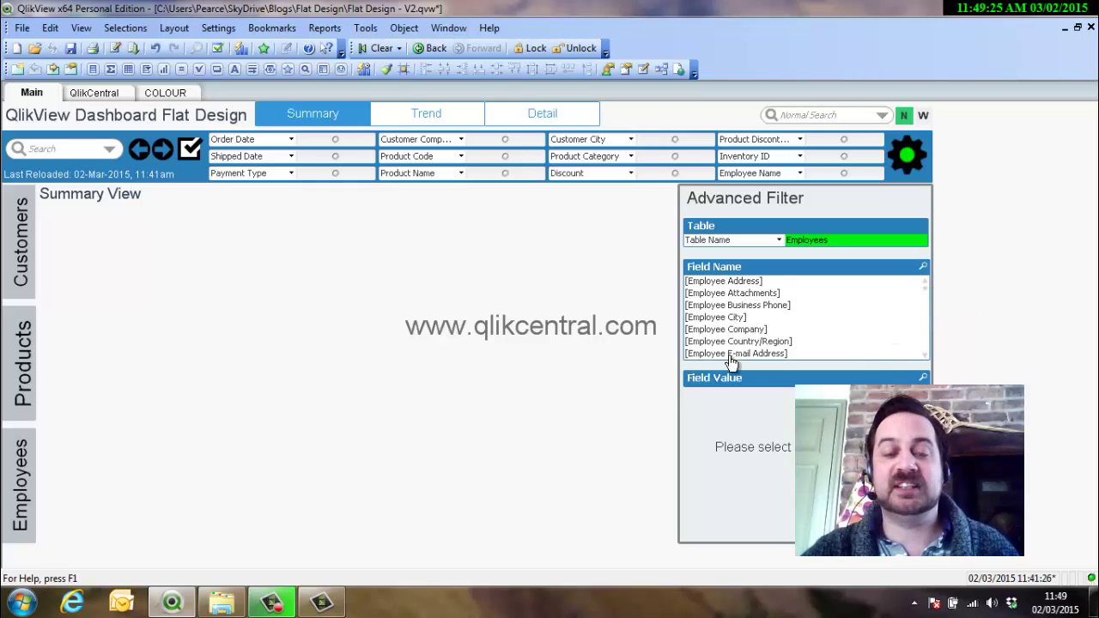
left_click(735, 317)
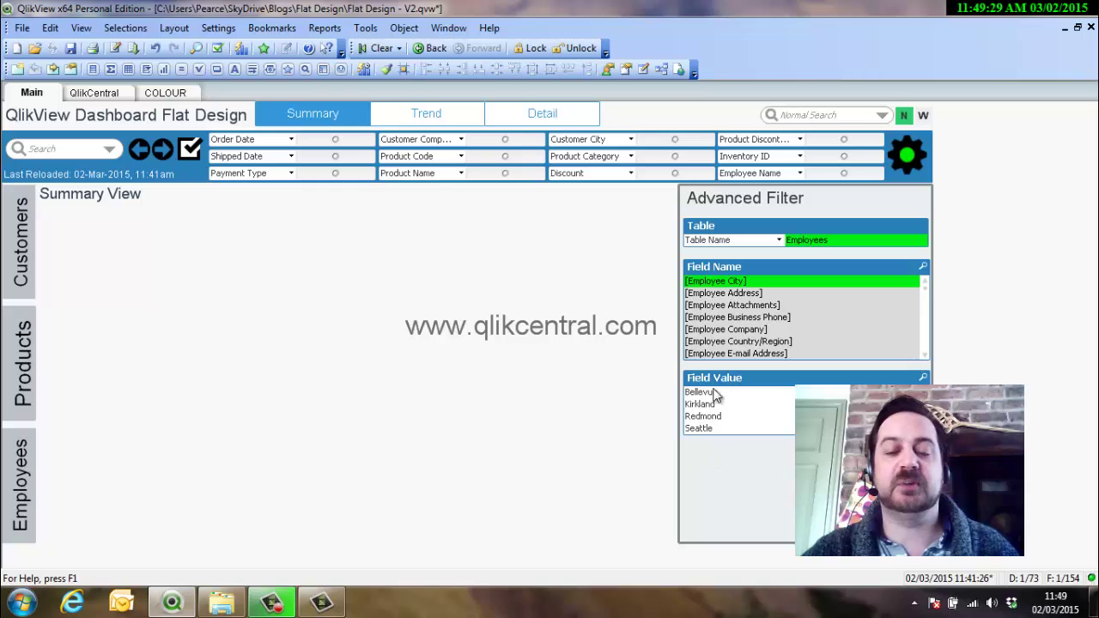
left_click(731, 318)
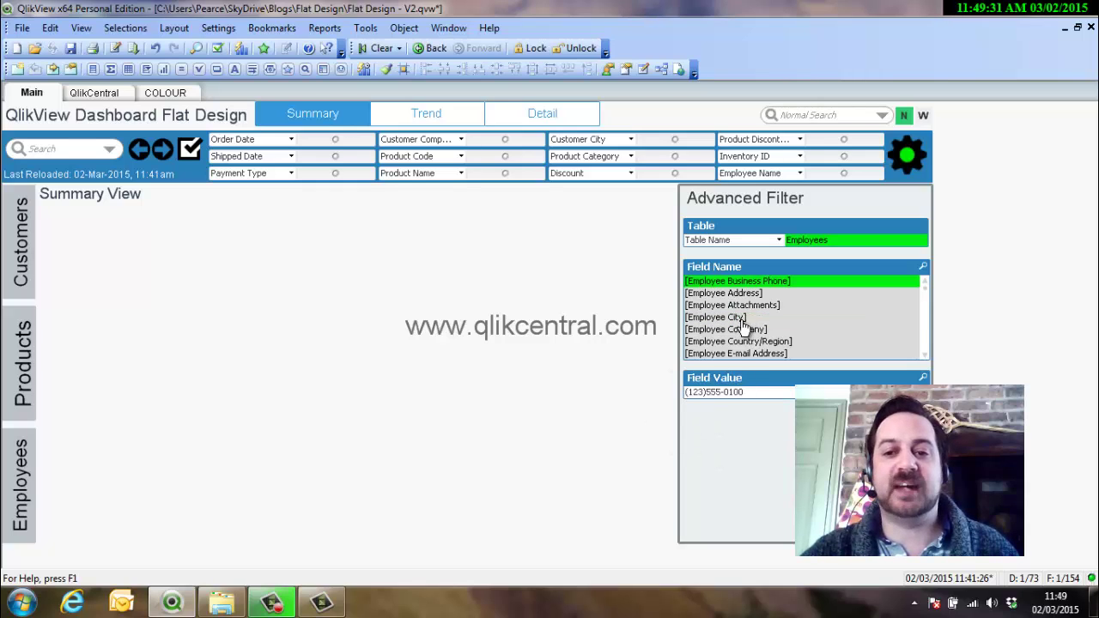
left_click(740, 319)
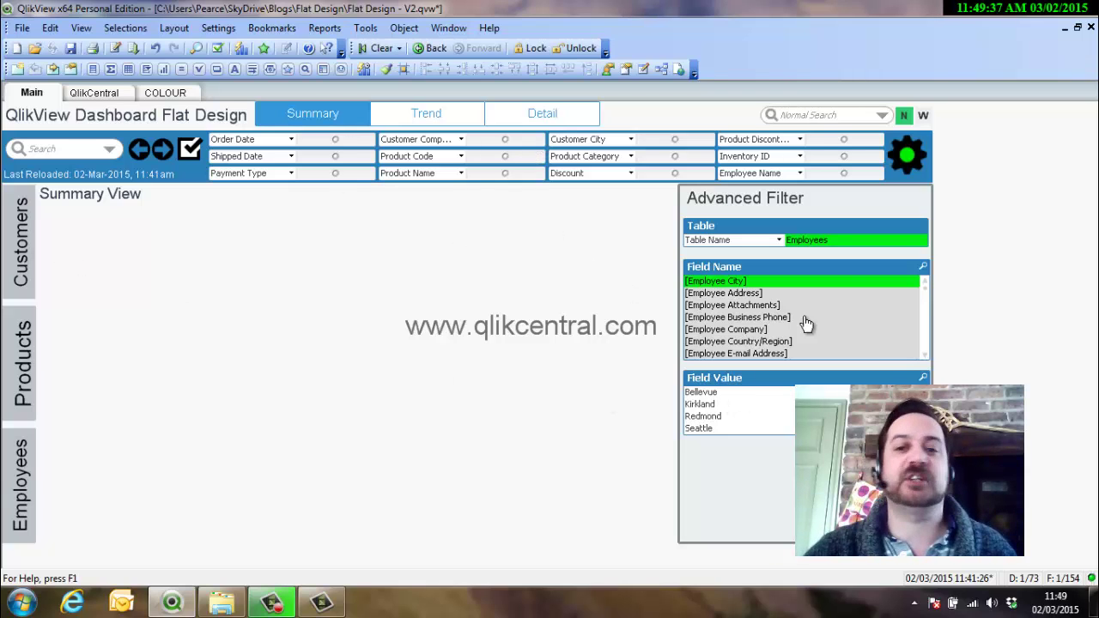
left_click(907, 156)
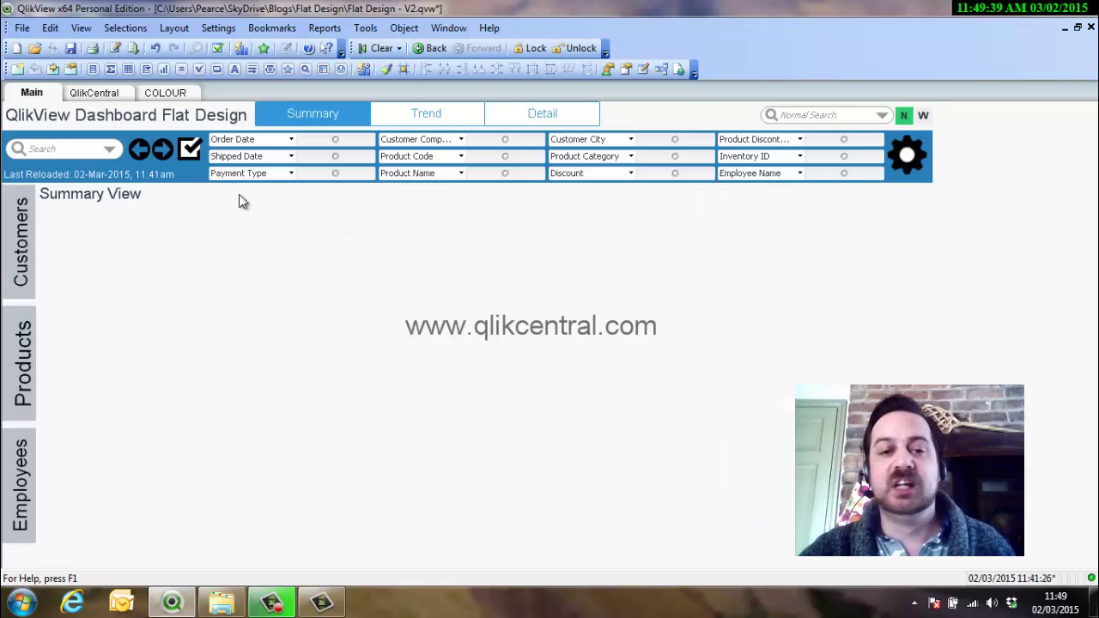
In Edit Script, preview the DI_AdvancedFilters table with its field name column widened.
left_click(113, 48)
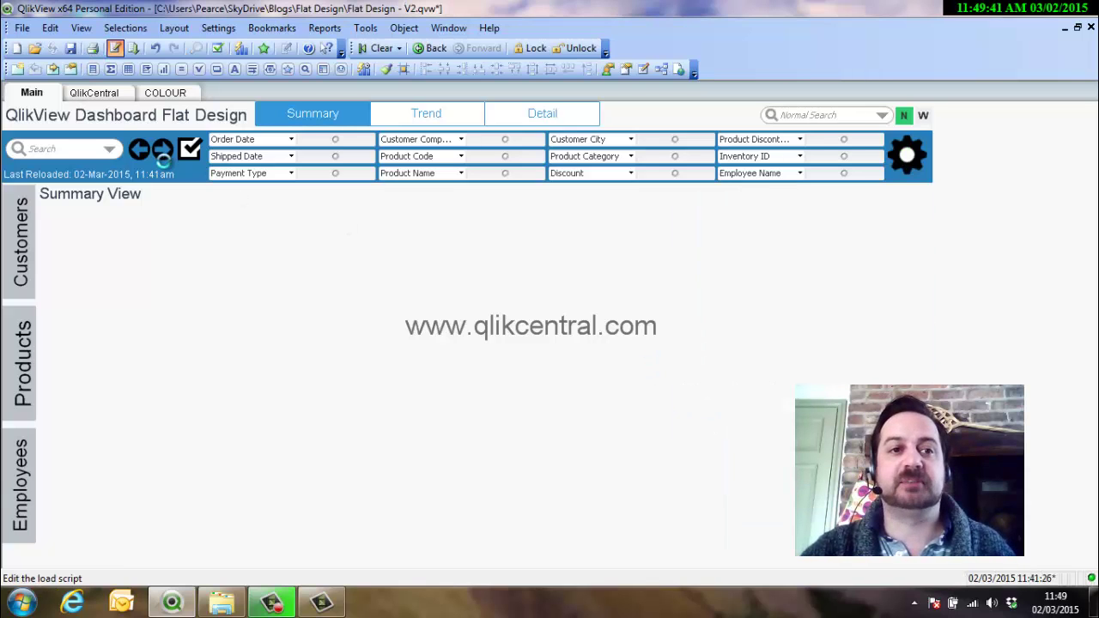
left_click(431, 49)
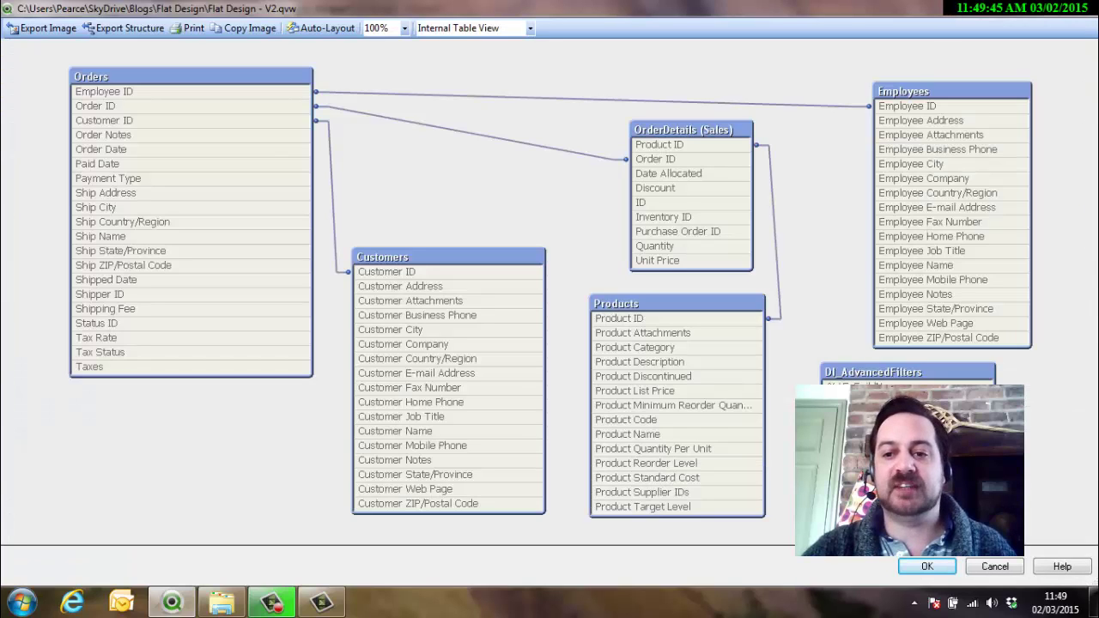
left_click(923, 382)
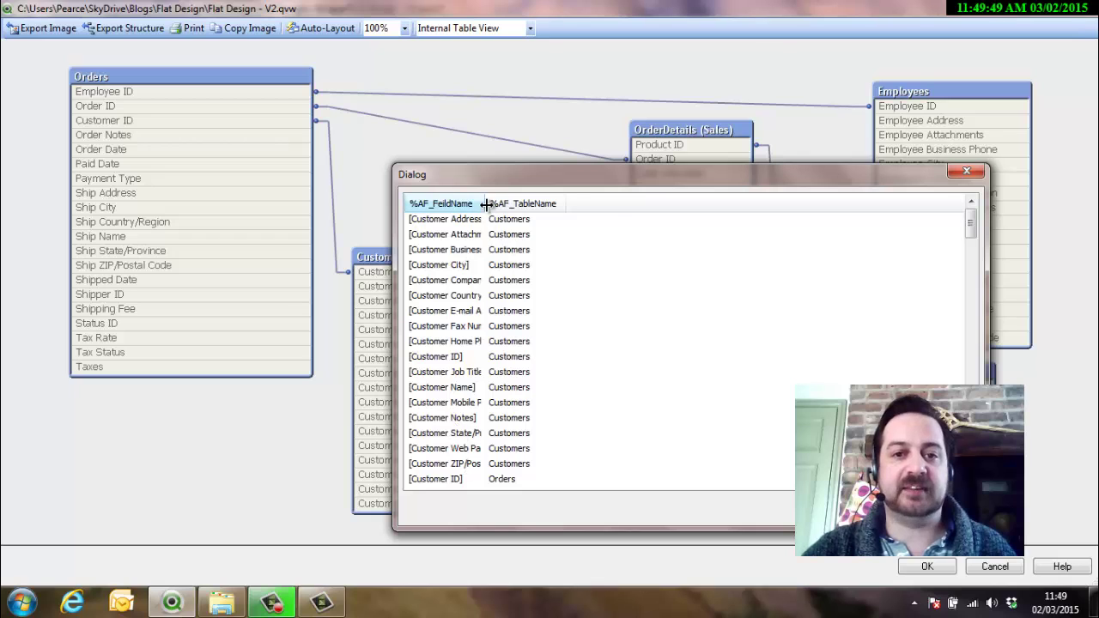
double_click(485, 203)
key("Escape")
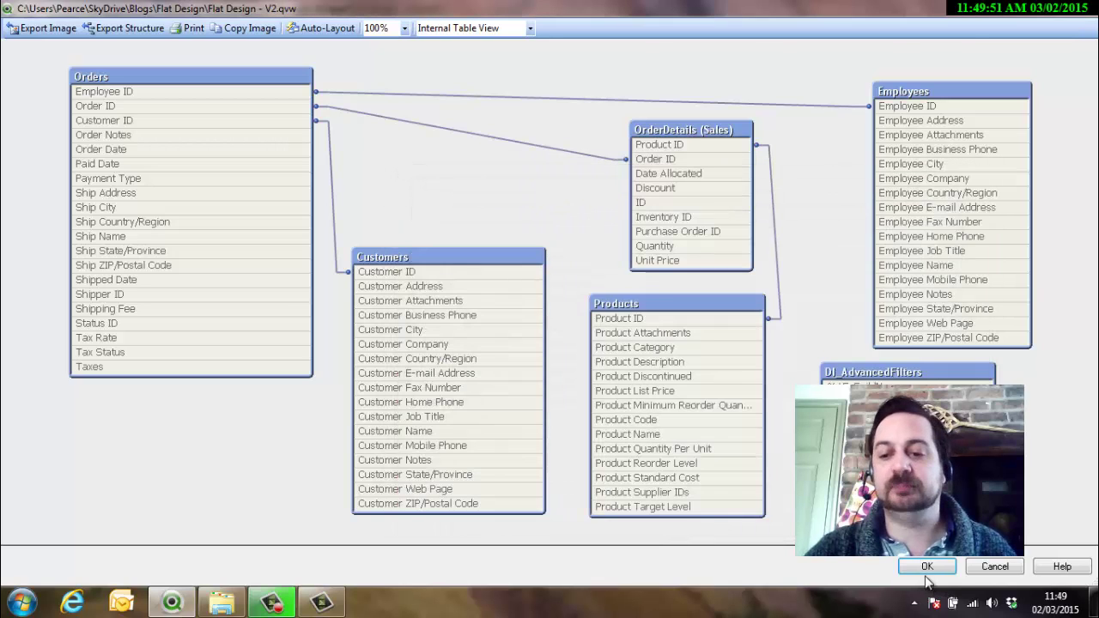
key("Escape")
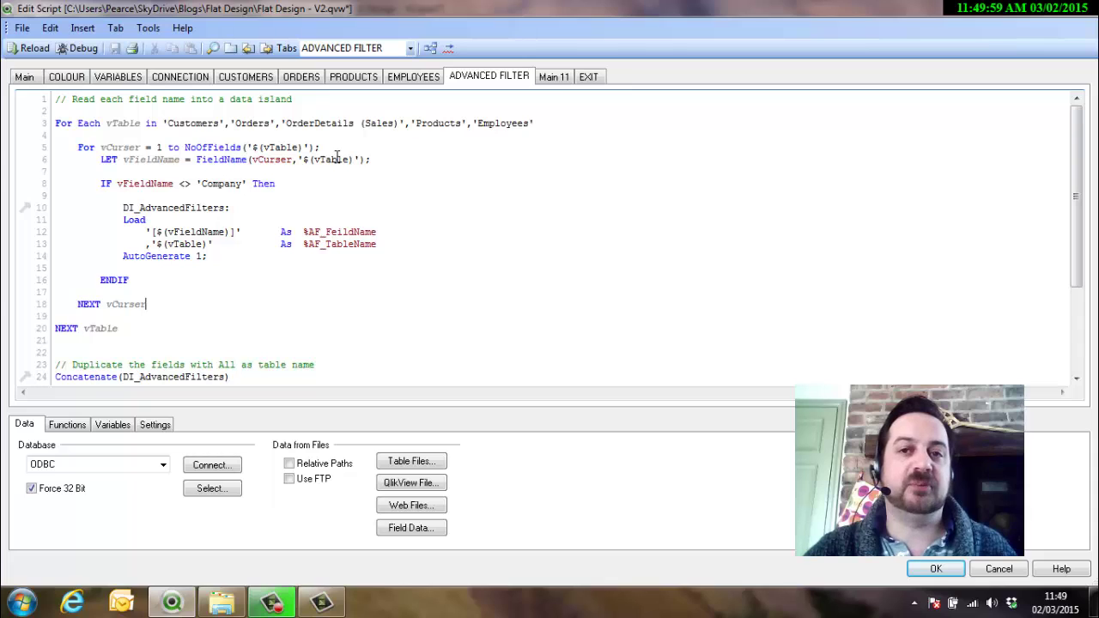
Highlight the For Each table loop and the IF vFieldName <> 'Company' exclusion line.
left_click_drag(100, 183, 159, 280)
left_click(120, 183)
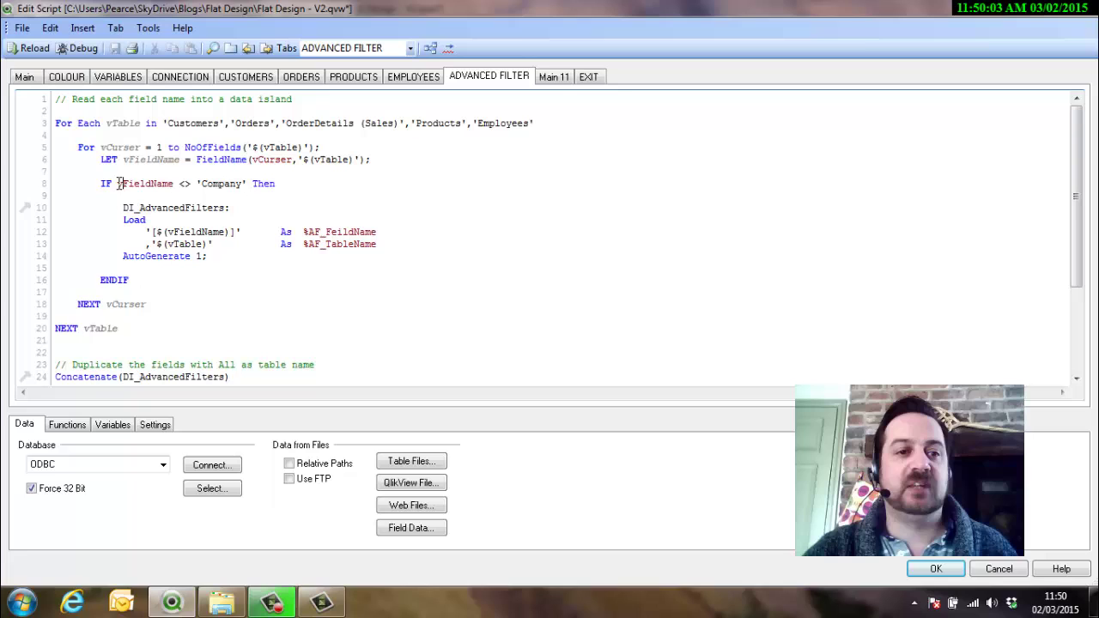
left_click_drag(99, 184, 282, 183)
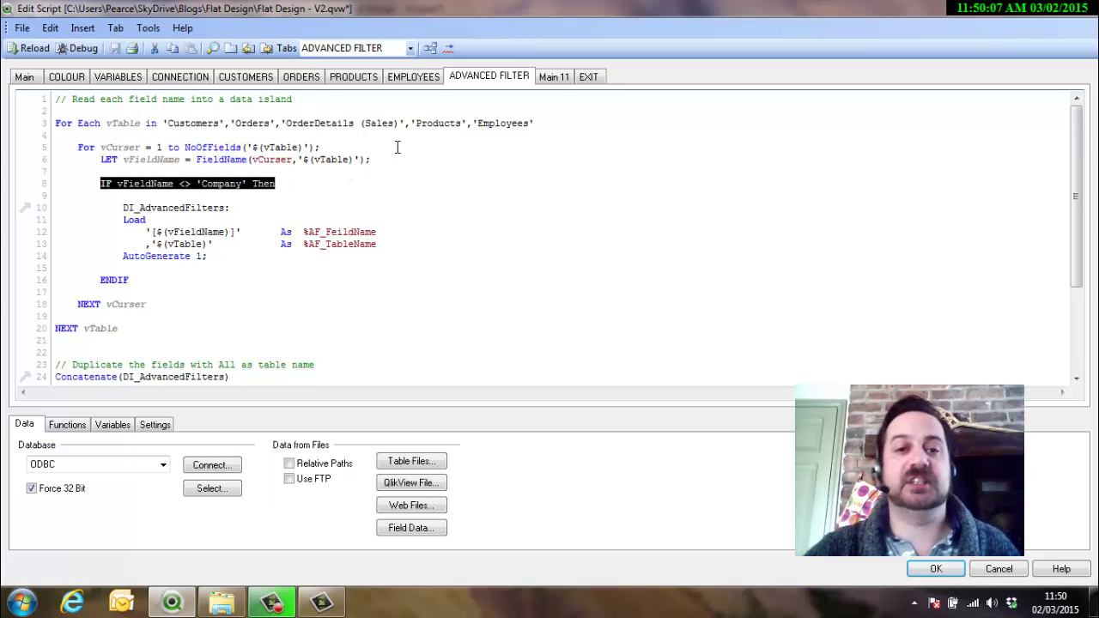
left_click_drag(539, 123, 53, 124)
left_click_drag(278, 184, 102, 187)
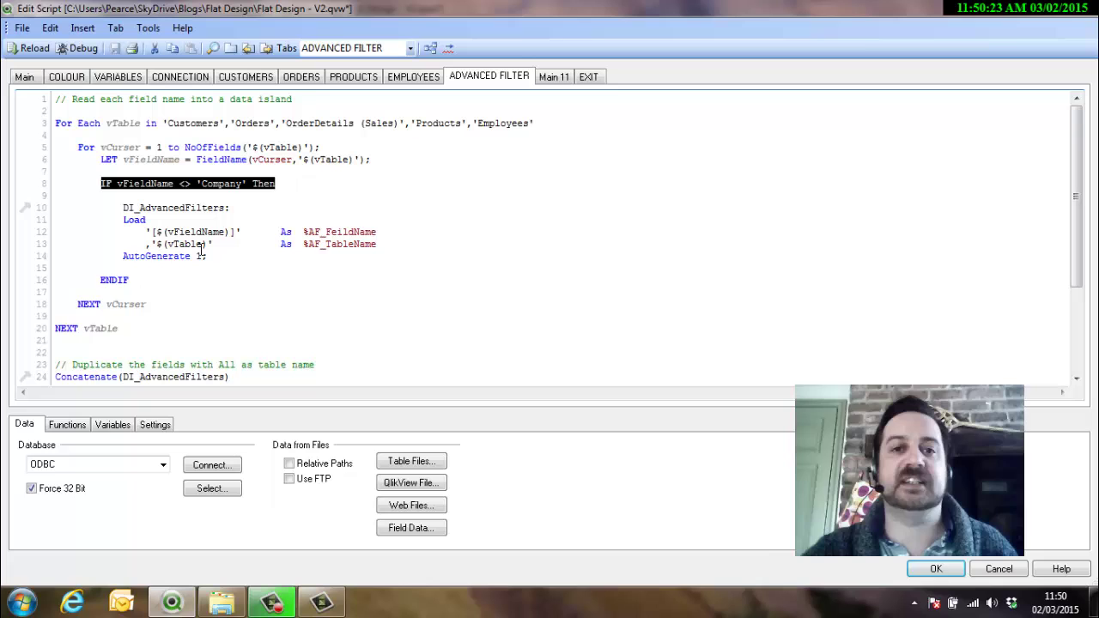
Add a text object to the sheet with the expression =Concat(%AF_FeildName,',').
left_click(934, 569)
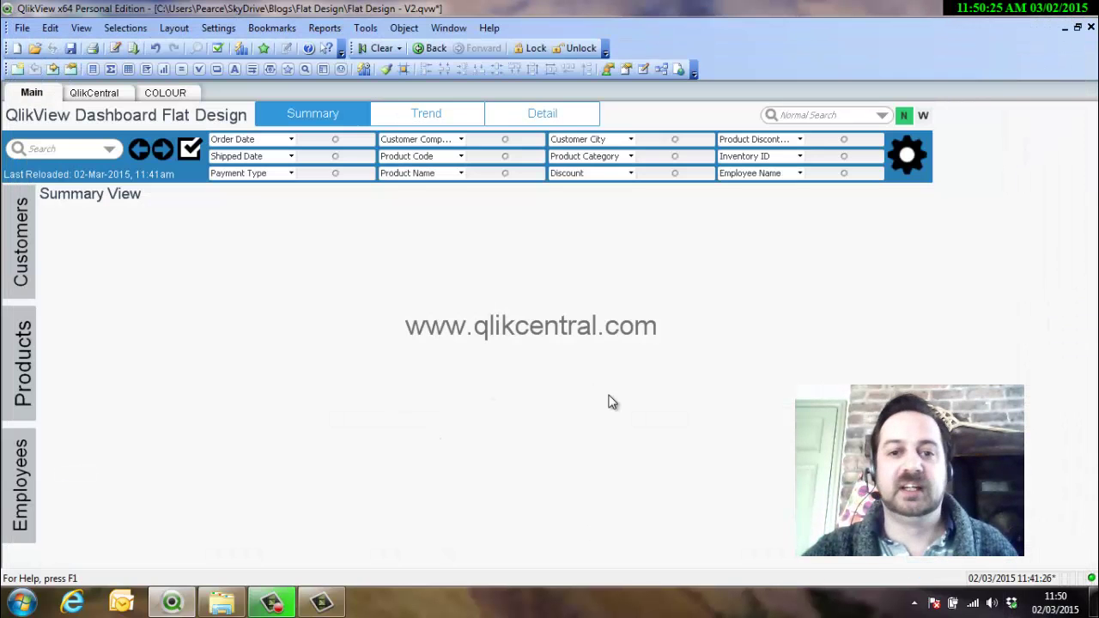
right_click(297, 206)
mouse_move(429, 249)
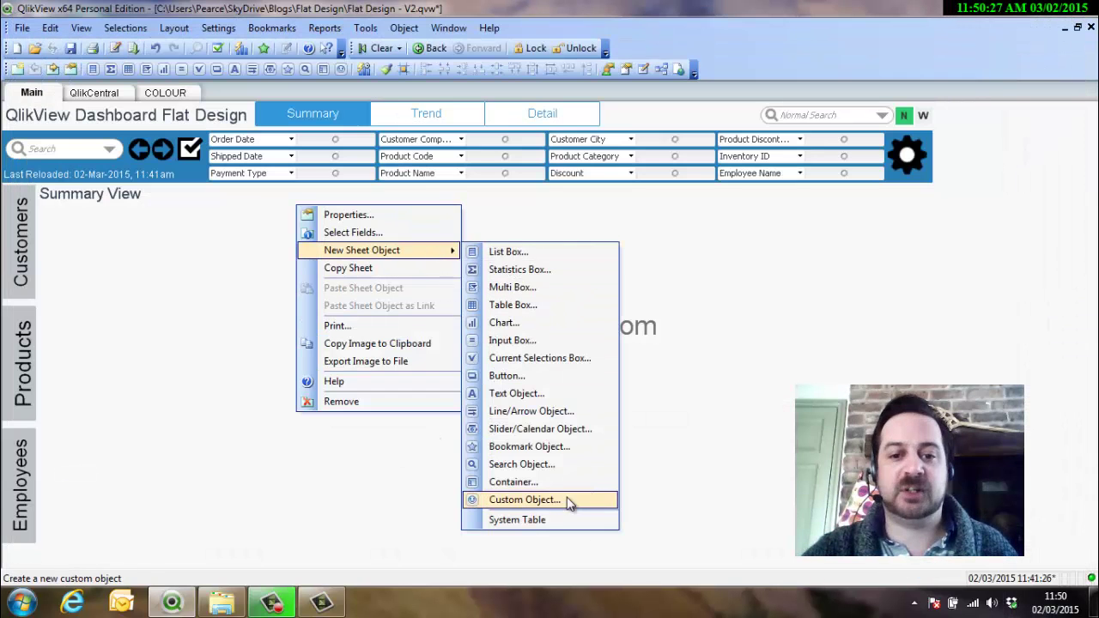
left_click(558, 394)
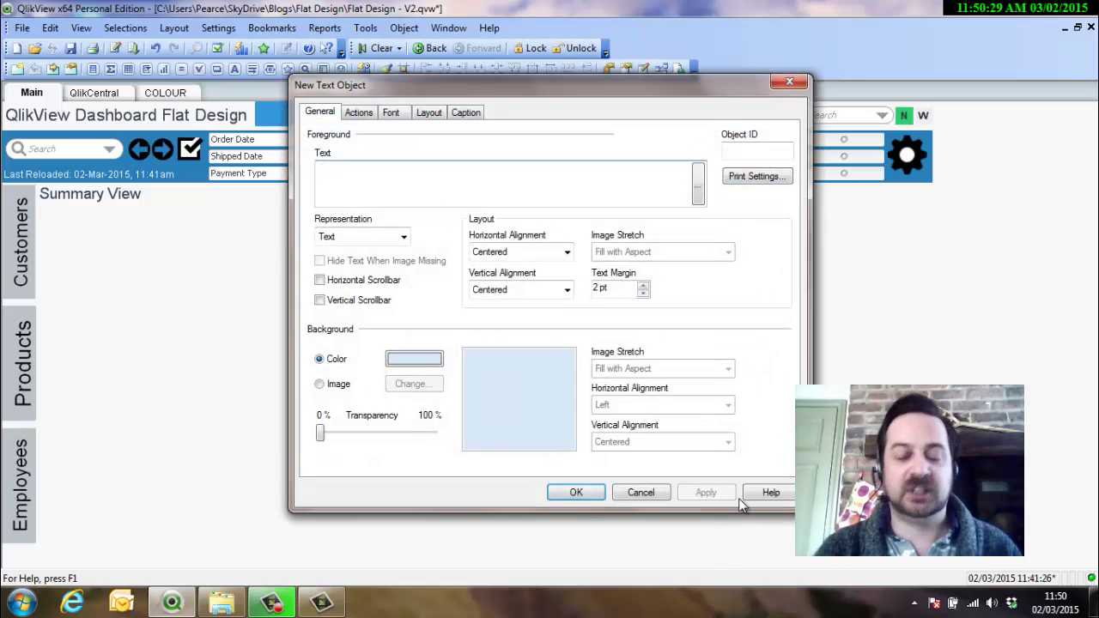
type("=cont")
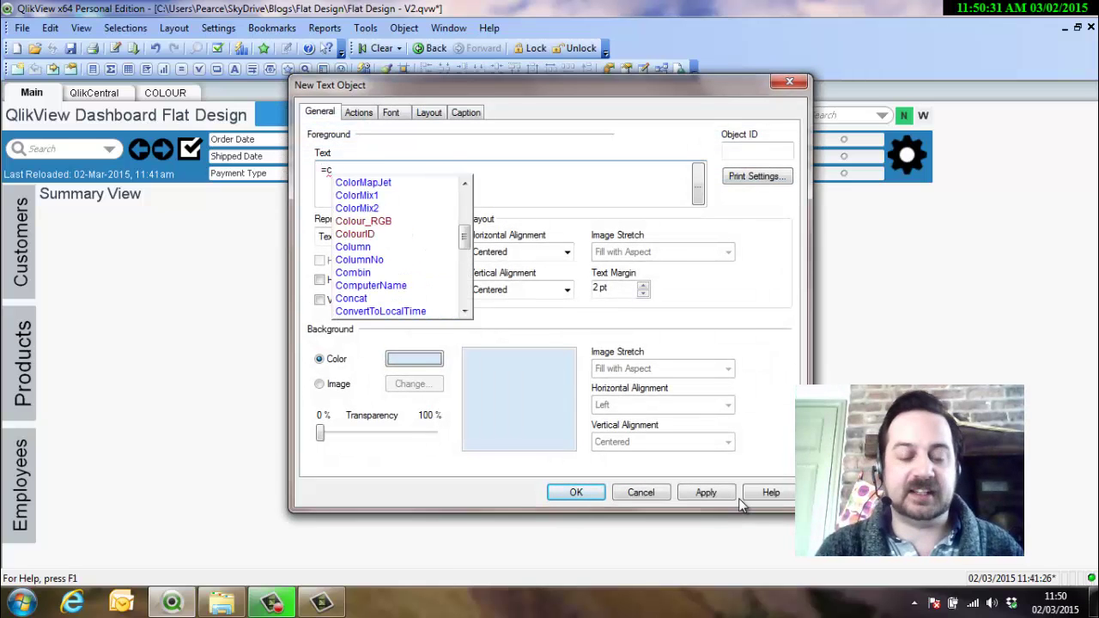
key("BackSpace")
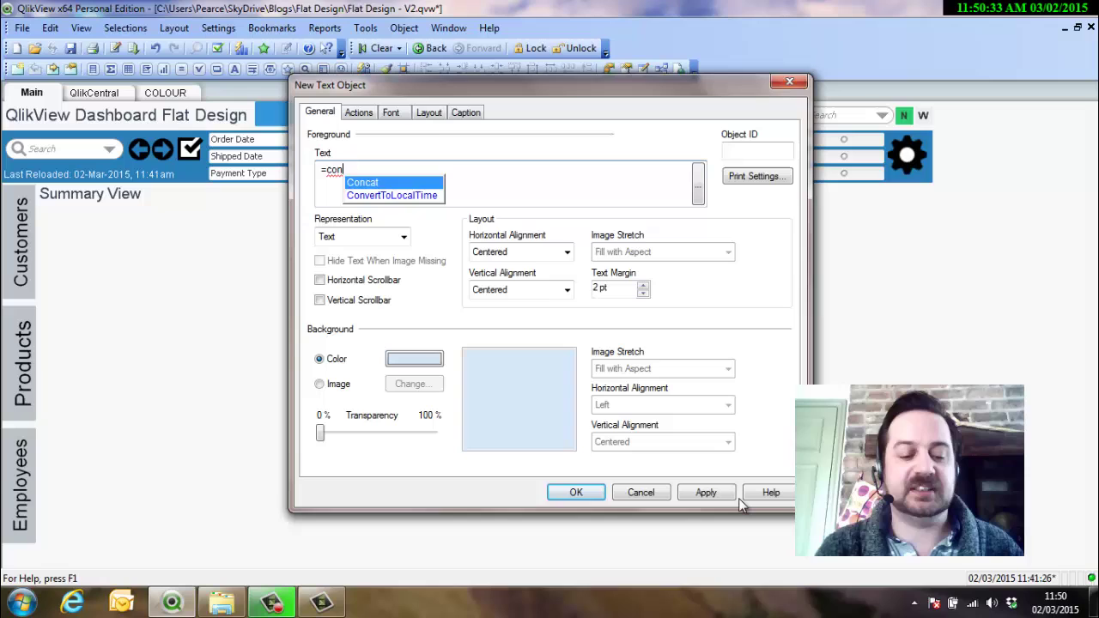
key("Return")
type("(%")
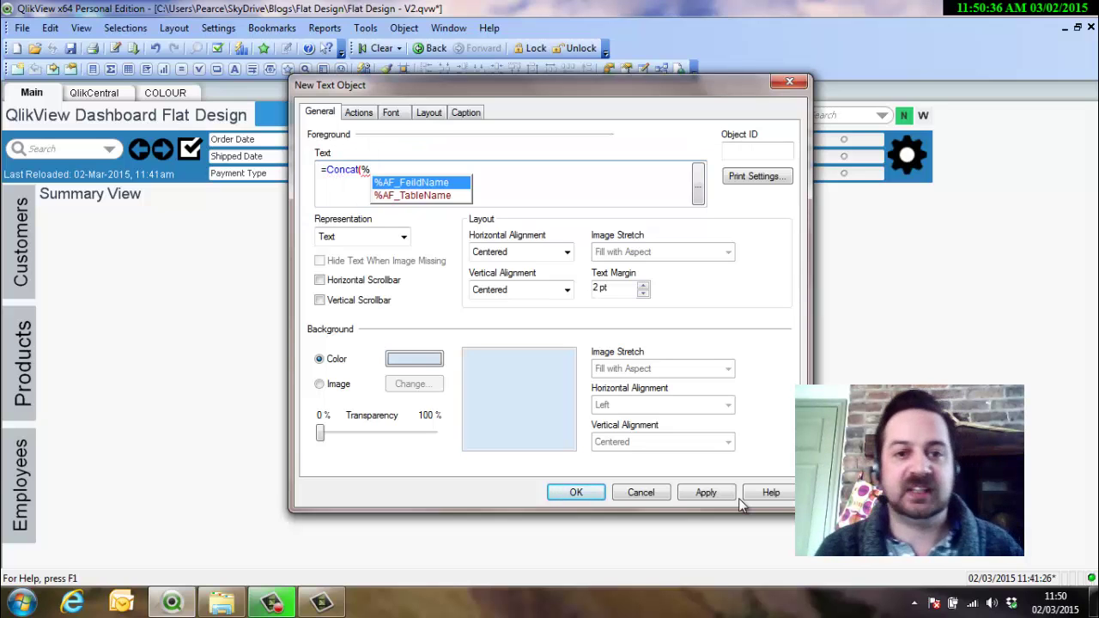
key("Return")
type(",',")
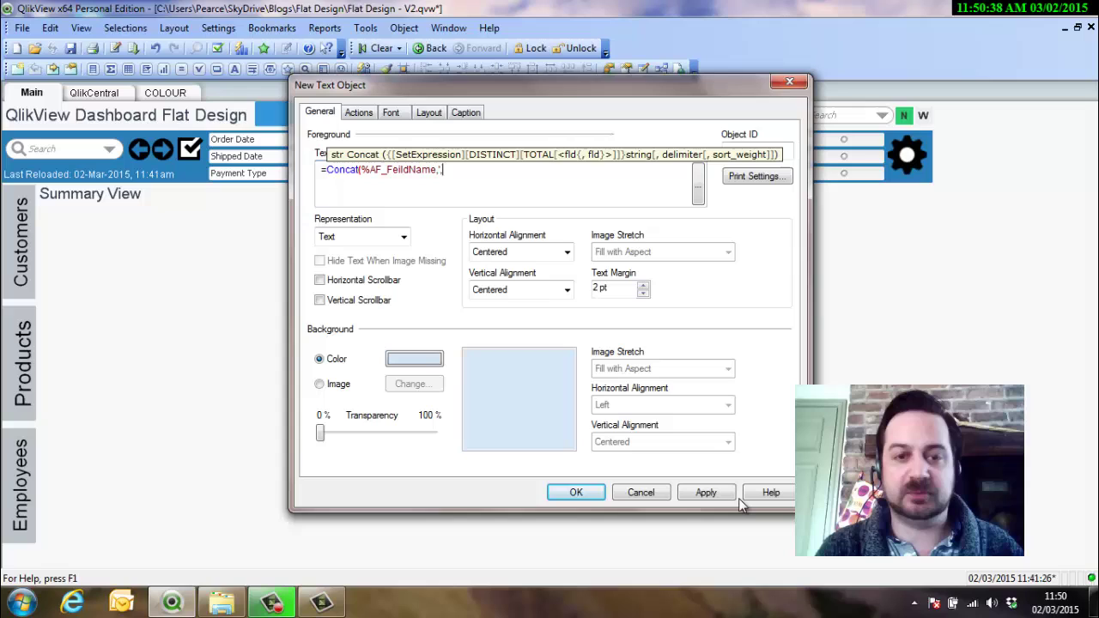
type("')")
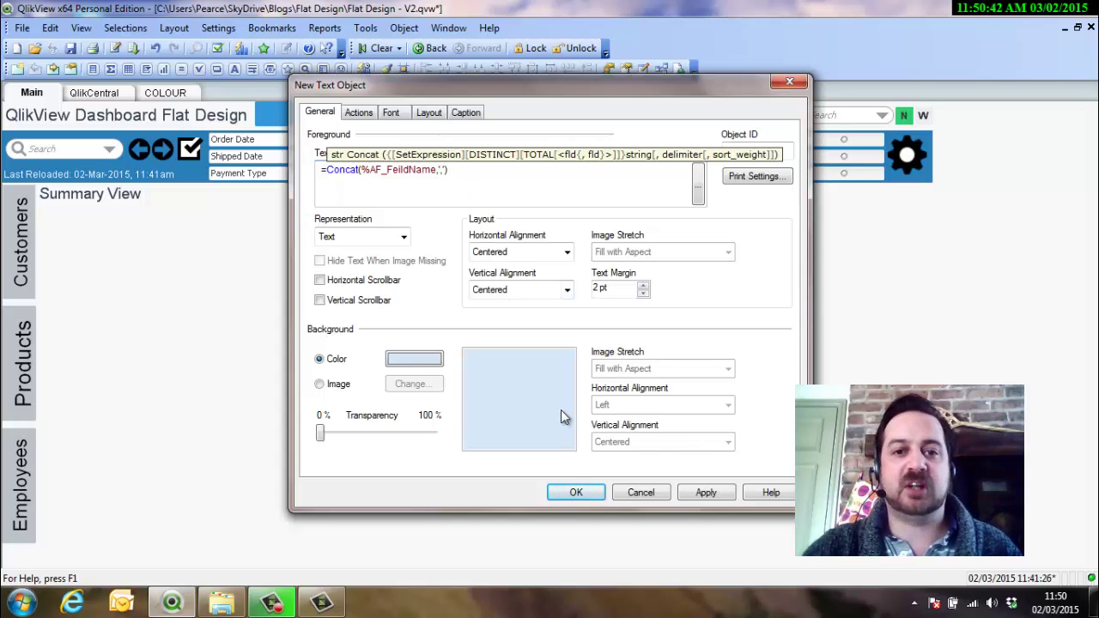
left_click(576, 492)
Move the text object up-left and clear the Employee City selection in the Advanced Filter.
left_click_drag(331, 440, 301, 373)
left_click(900, 157)
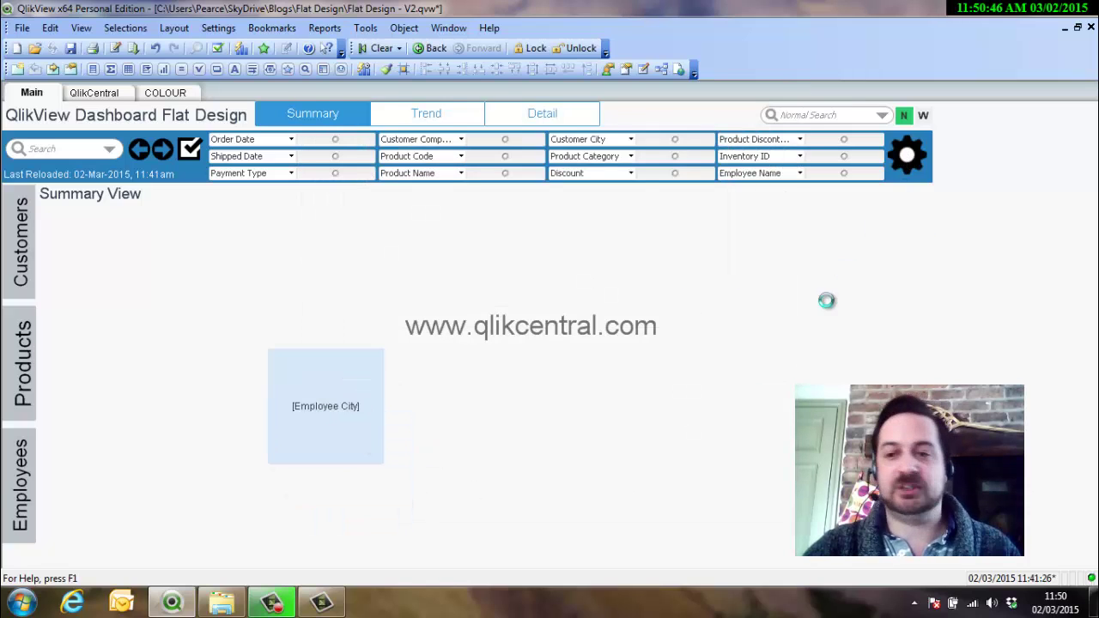
left_click(749, 289)
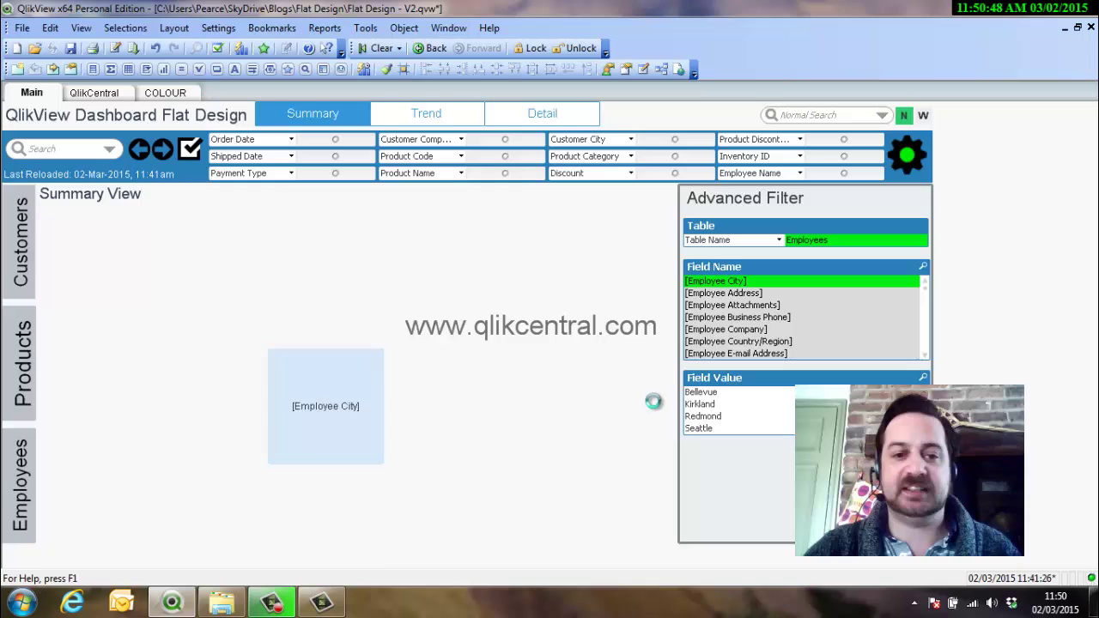
Change the text object's expression to =Concat({1} DISTINCT %AF_FeildName,',').
right_click(314, 386)
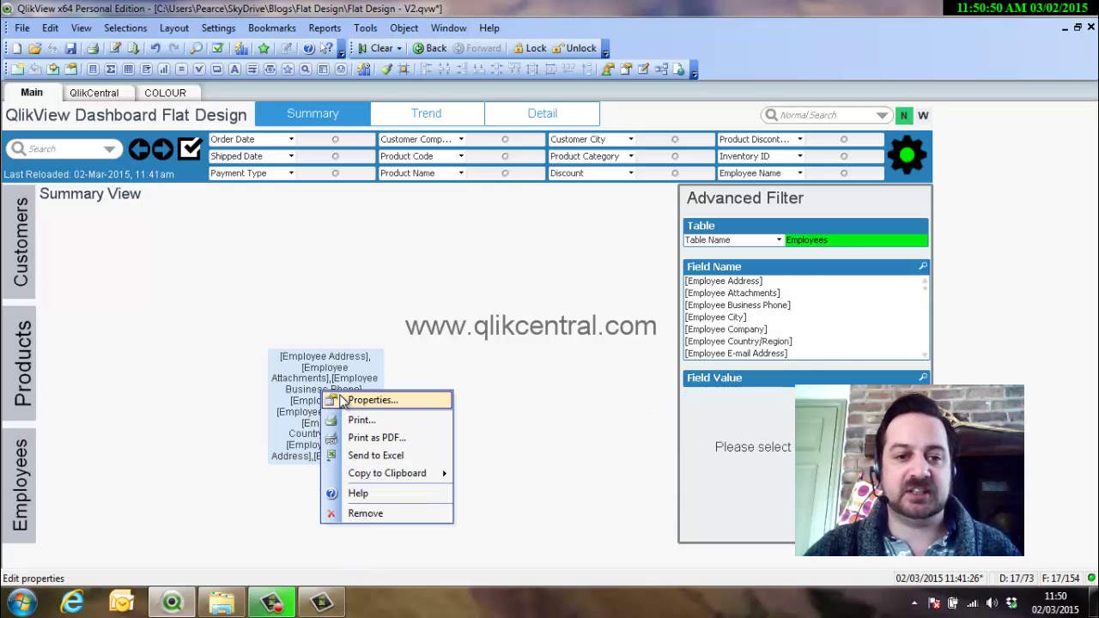
left_click(353, 397)
left_click(361, 170)
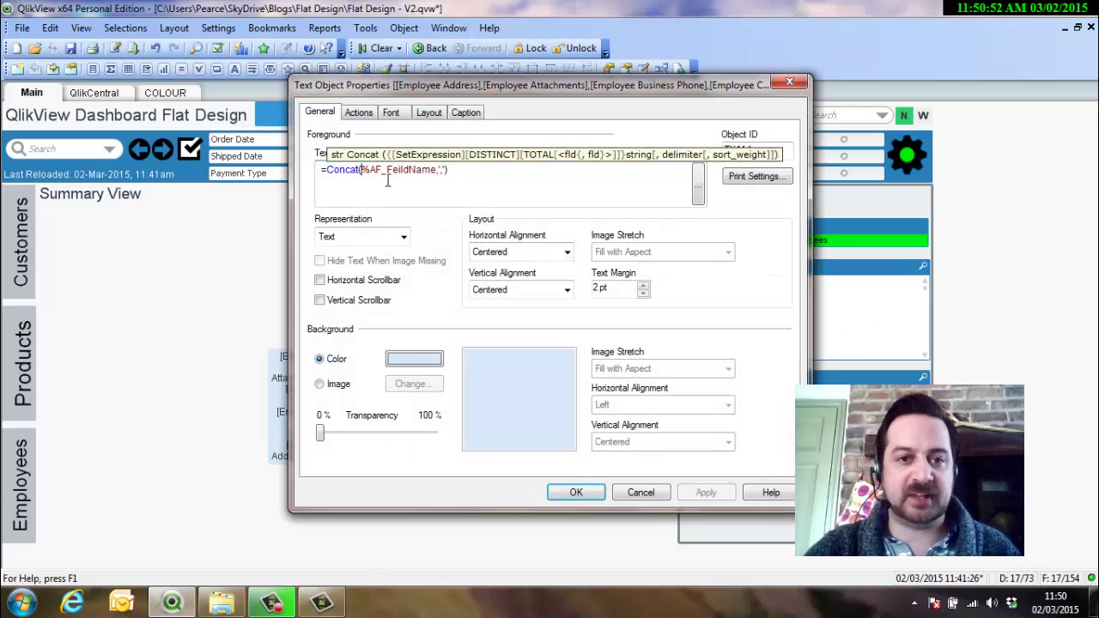
type("{1}")
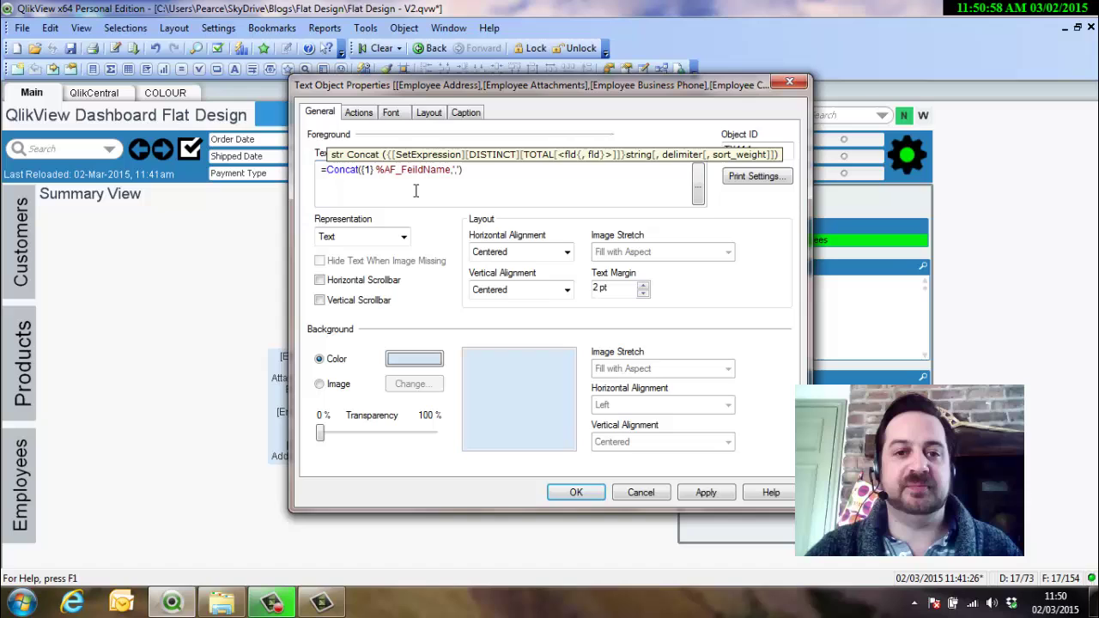
type("  Dis")
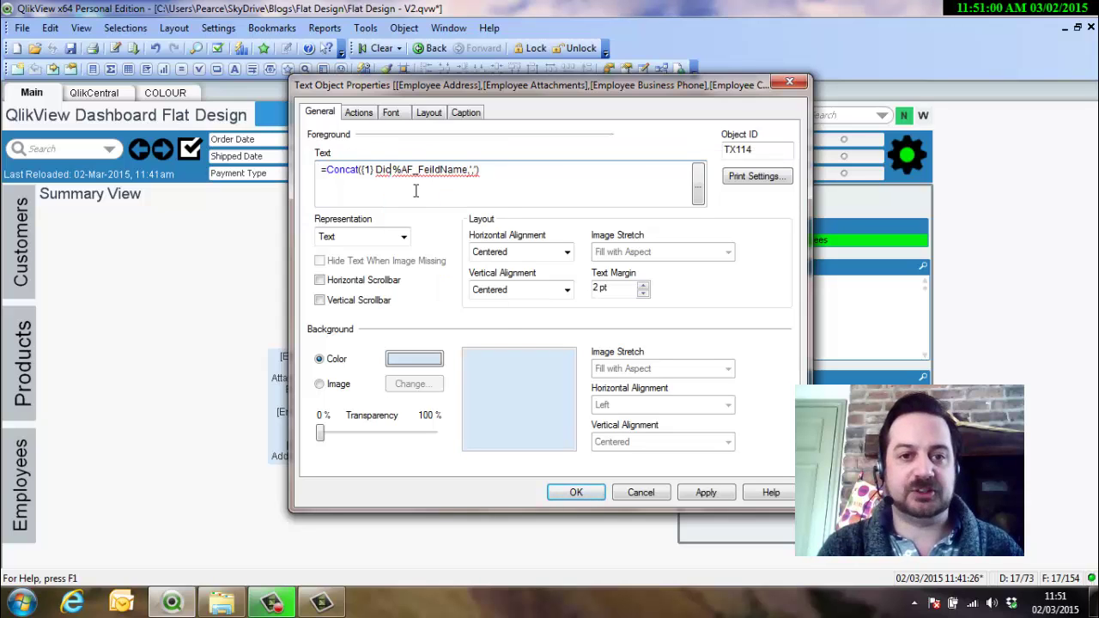
key("Return")
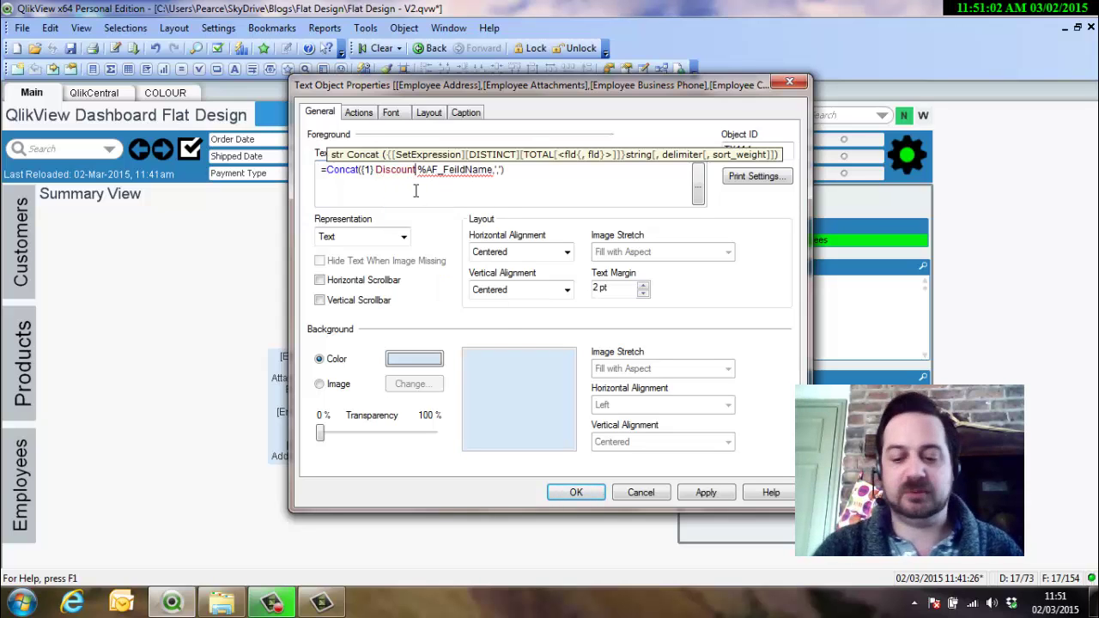
key("BackSpace")
key("BackSpace")
key("BackSpace")
key("BackSpace")
key("BackSpace")
double_click(416, 195)
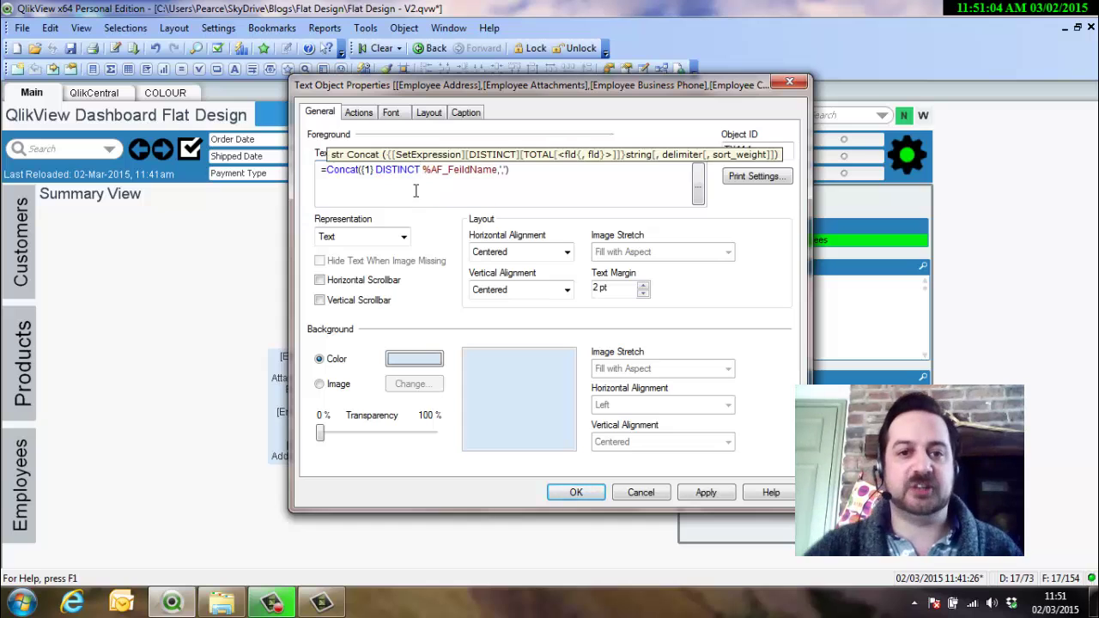
Apply the expression, make the field-list text box wider and taller, and hide the Advanced Filter.
left_click(576, 494)
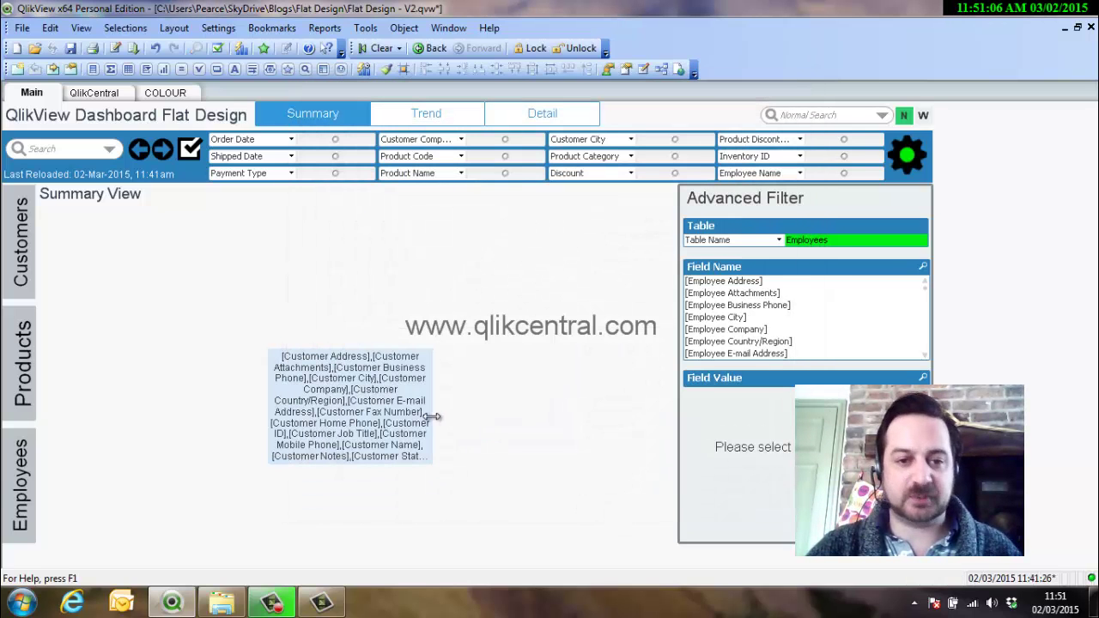
left_click_drag(539, 420, 555, 420)
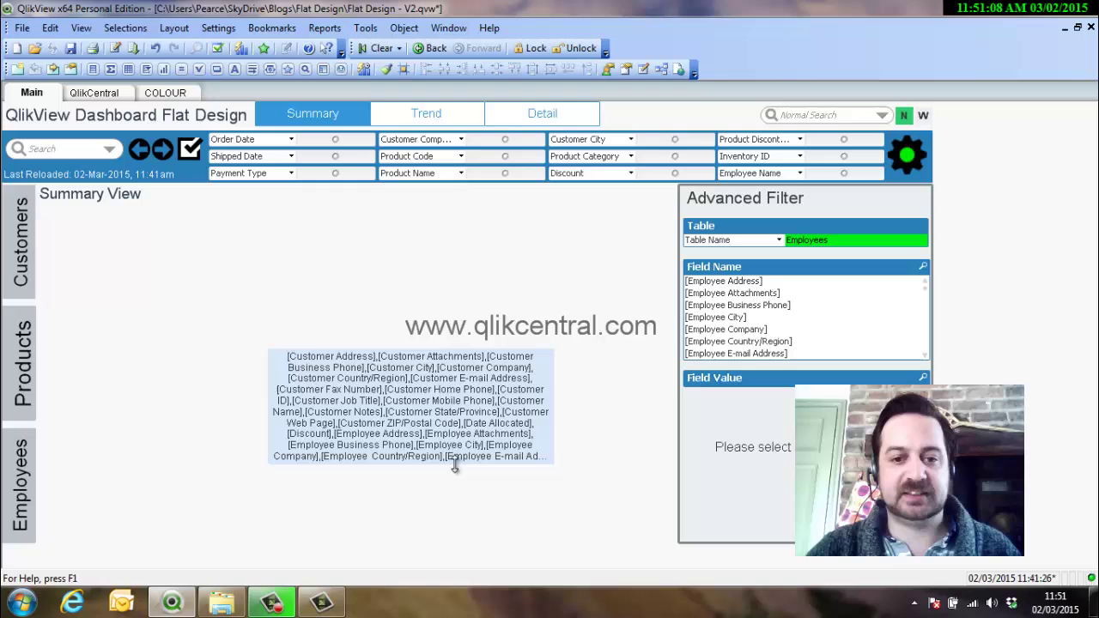
left_click_drag(455, 464, 453, 515)
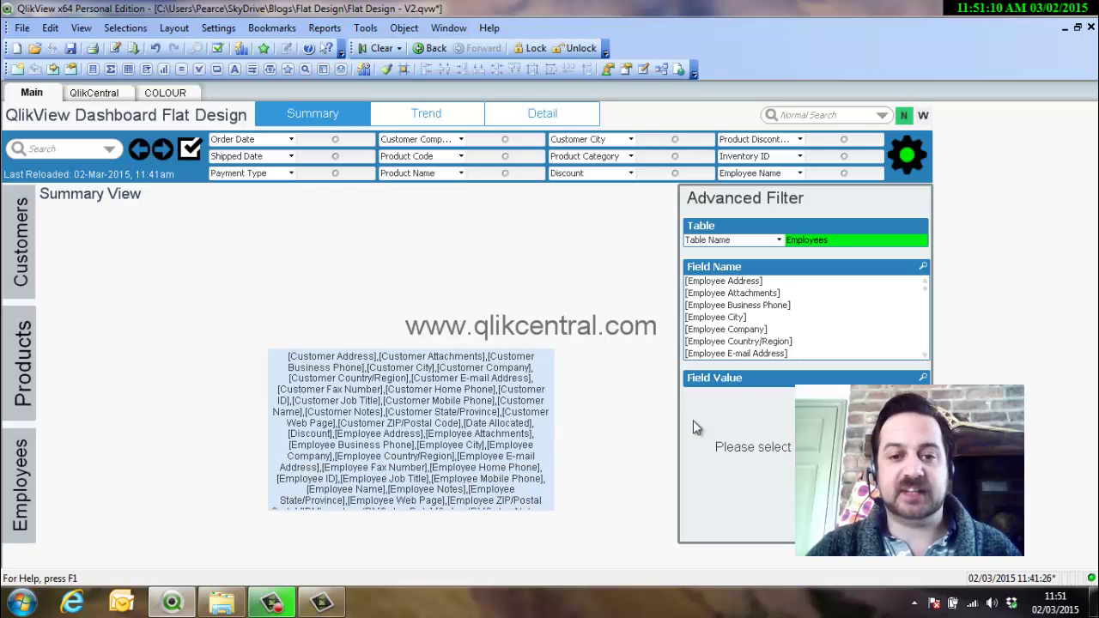
left_click(908, 155)
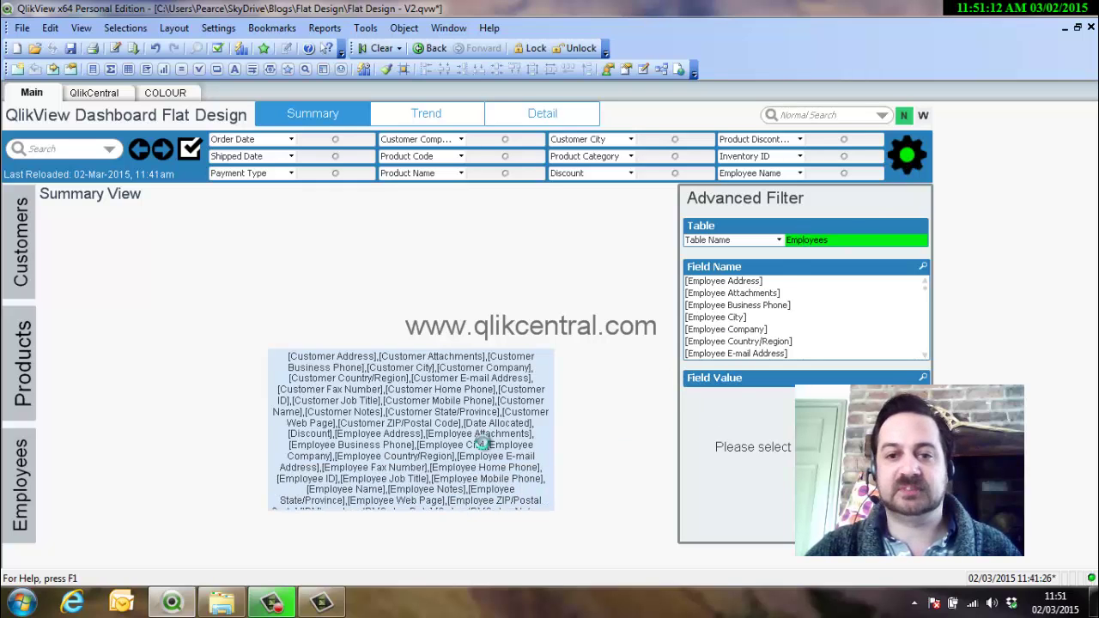
left_click_drag(552, 422, 821, 421)
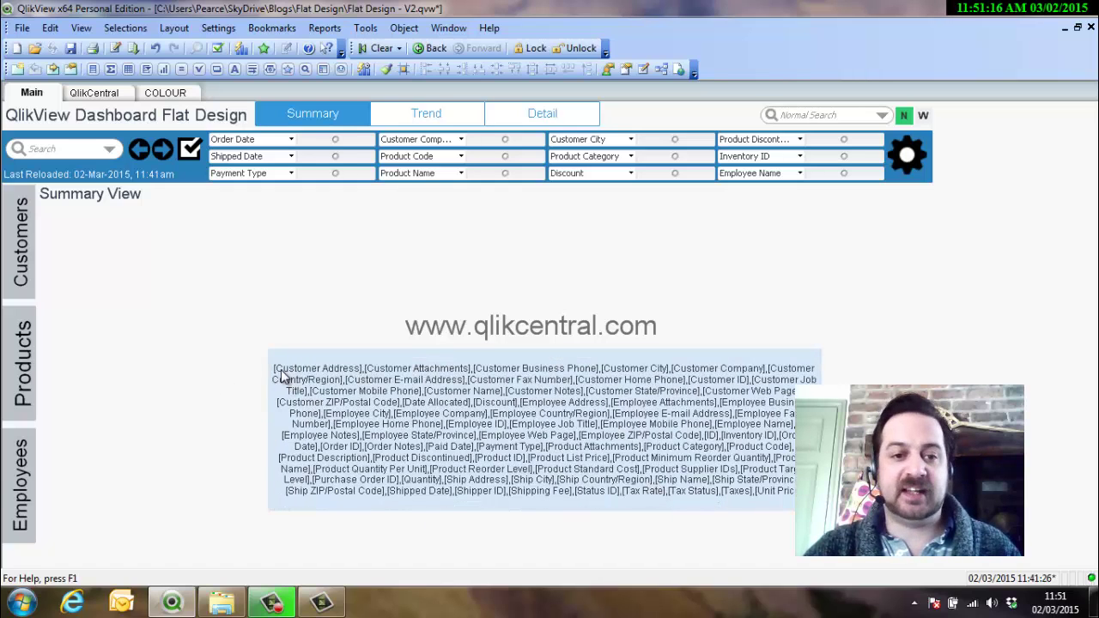
Wrap the Concat expression in an outer replace( call with '[' as the search text.
right_click(556, 427)
left_click(566, 430)
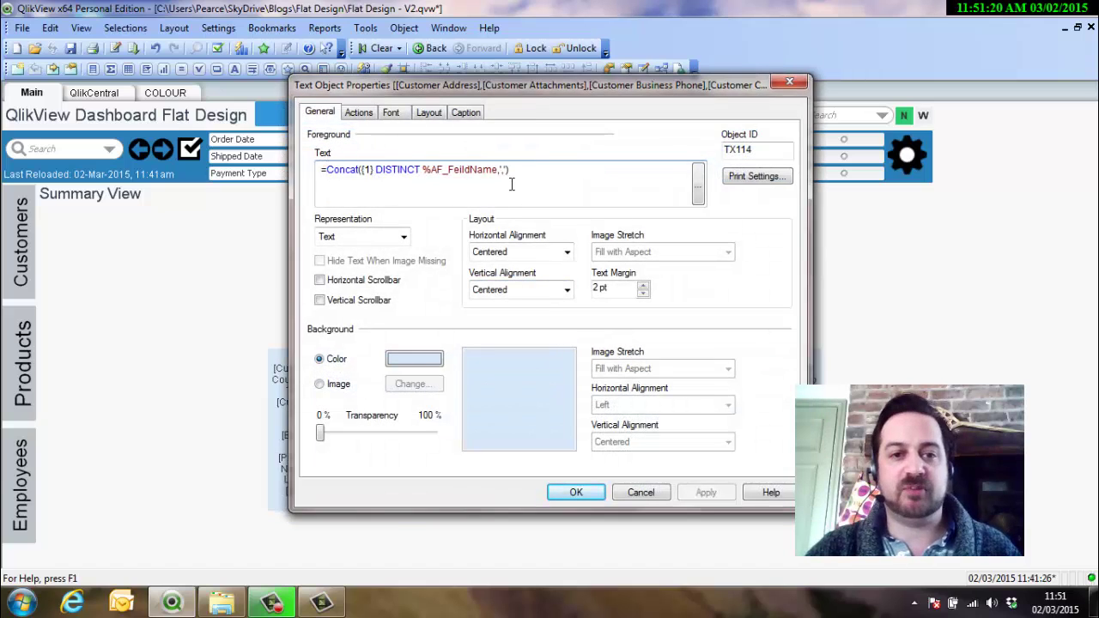
type("replace(")
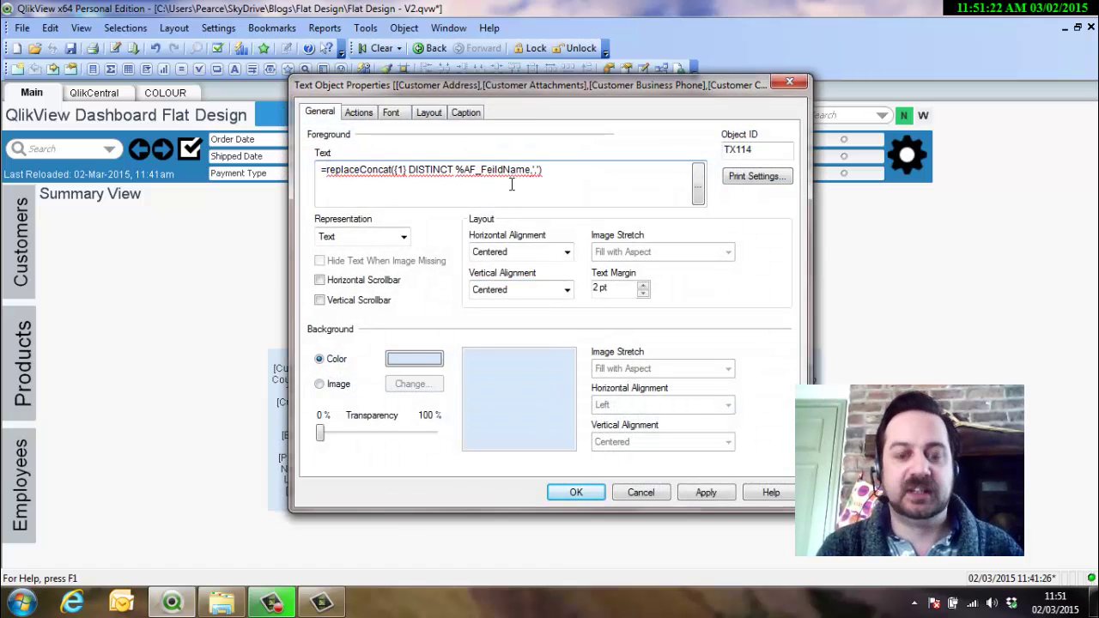
left_click(573, 170)
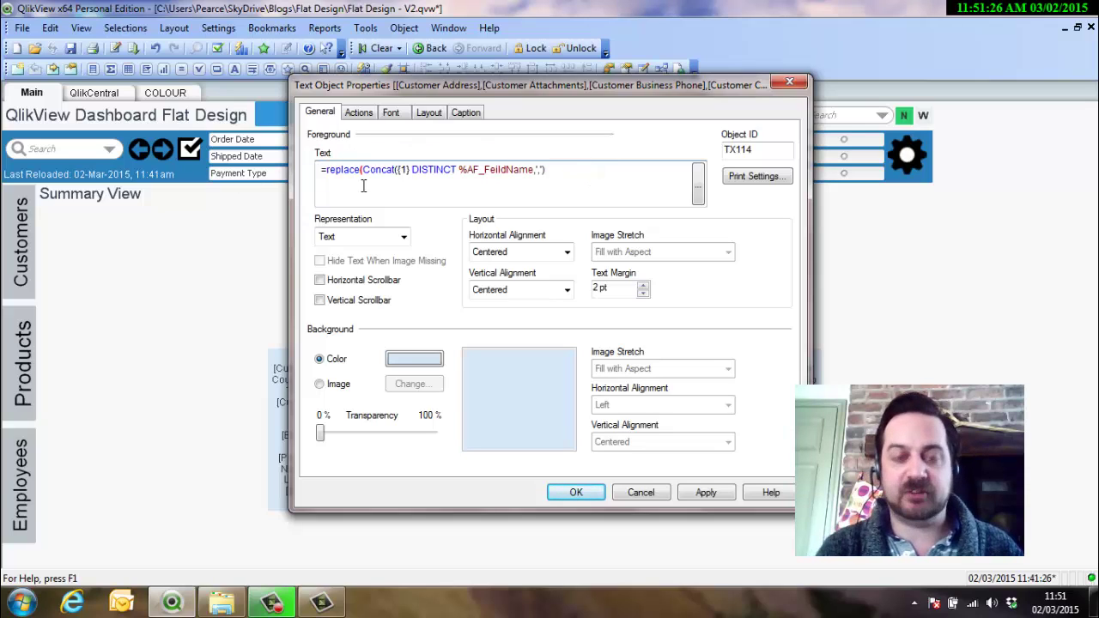
left_click_drag(558, 172, 369, 172)
left_click(575, 175)
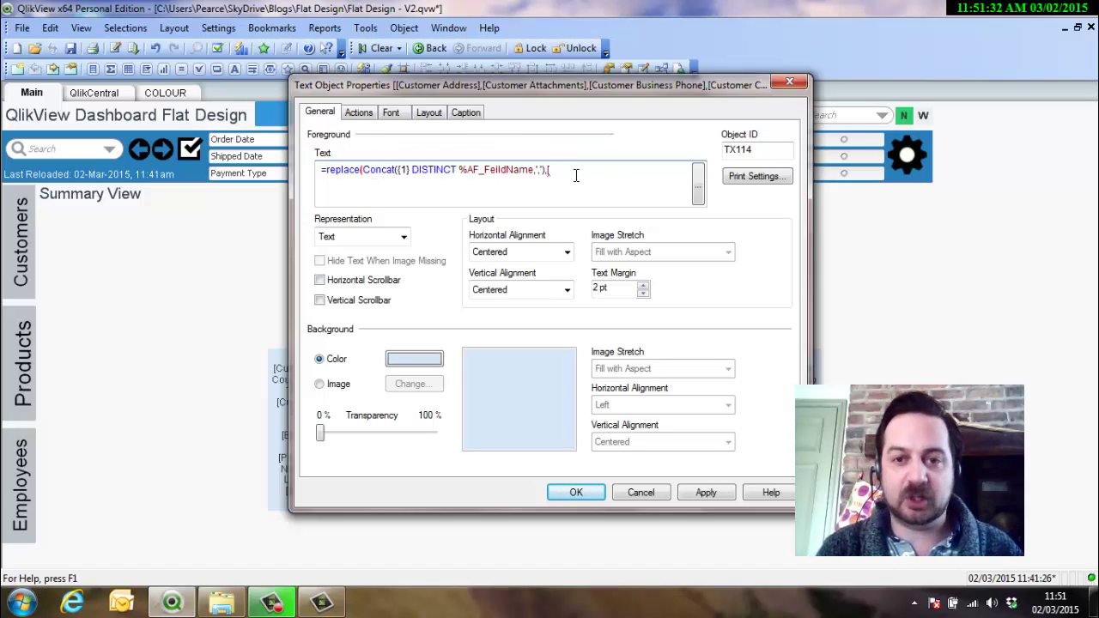
type("'[',")
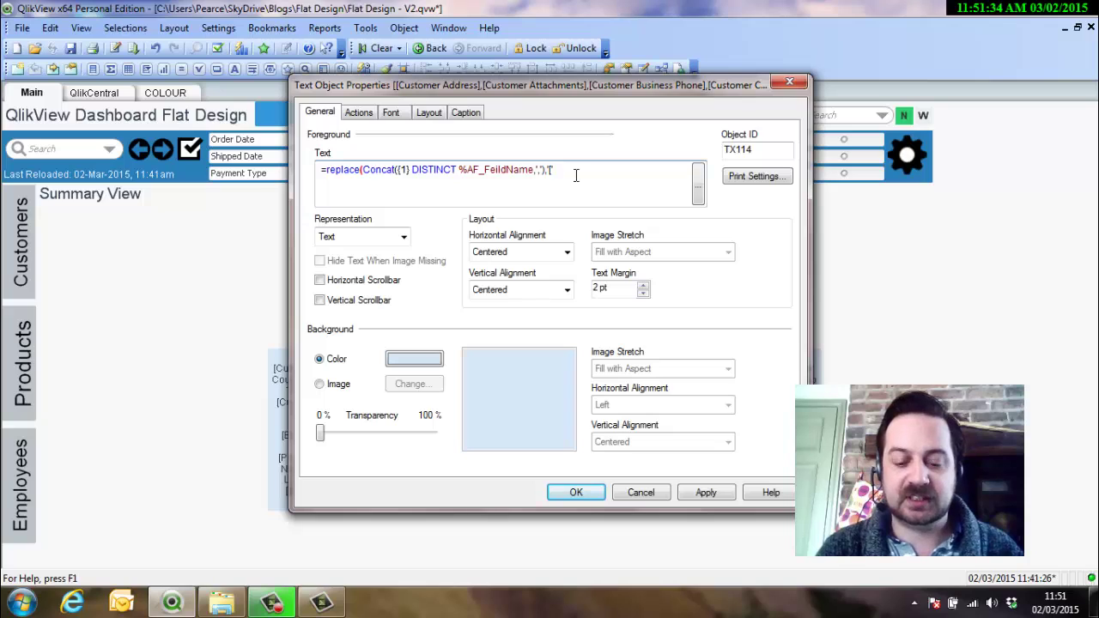
Complete the nested replace(replace(...,'[',''),']','') expression and apply it.
key("ctrl+Left")
key("ctrl+Left")
key("ctrl+Left")
key("ctrl+Left")
key("ctrl+Left")
key("ctrl+Left")
key("ctrl+Left")
key("ctrl+Left")
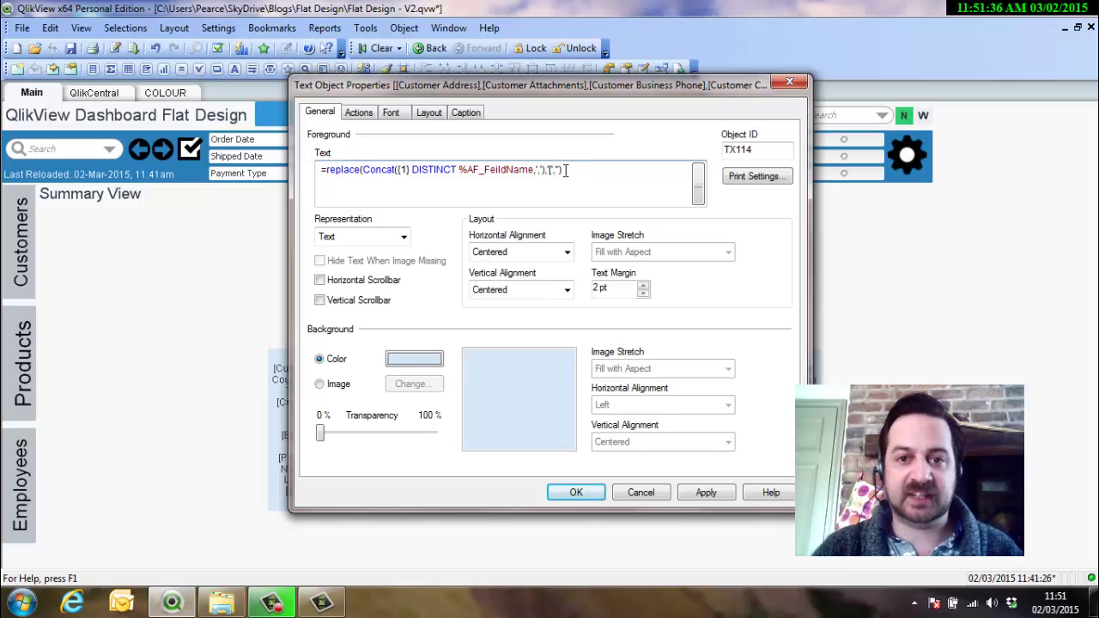
type("palce")
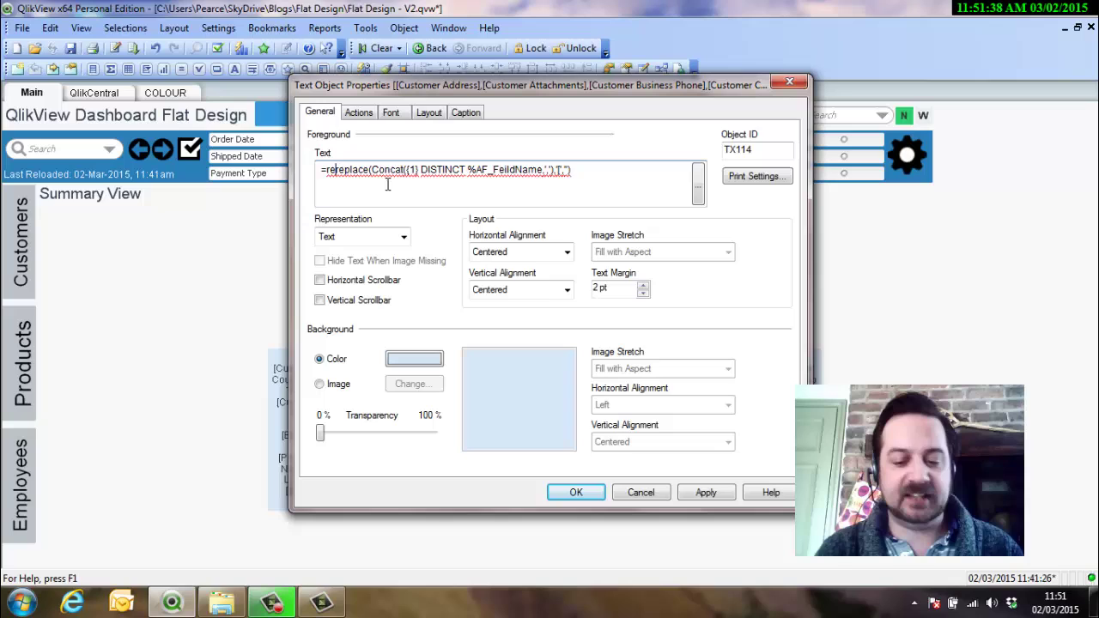
key("BackSpace")
key("BackSpace")
key("BackSpace")
key("BackSpace")
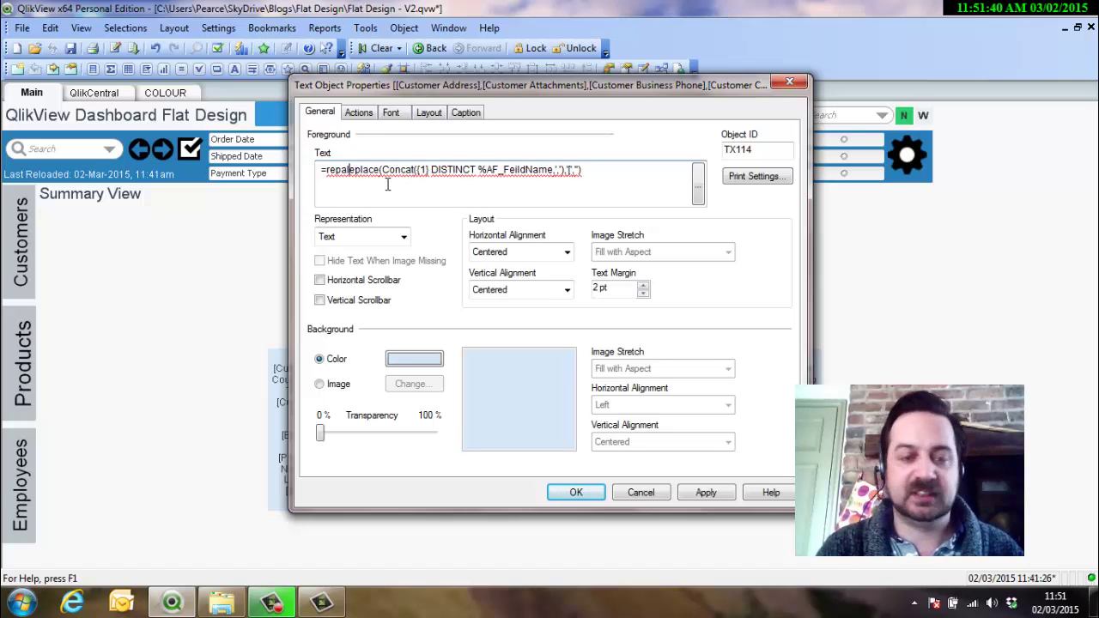
type("lace(r")
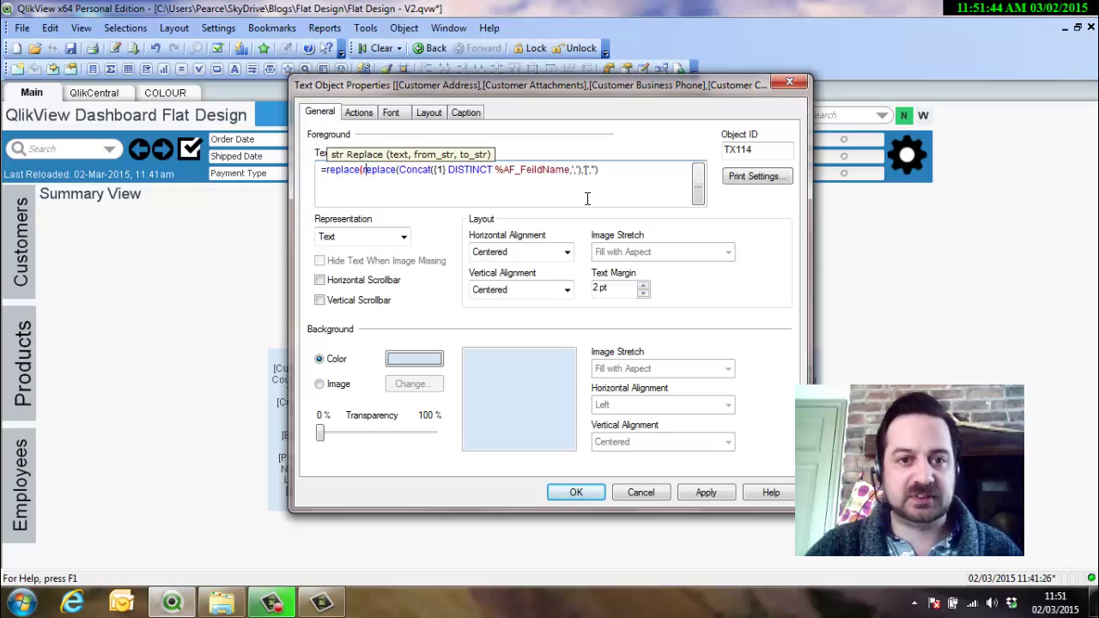
left_click(624, 171)
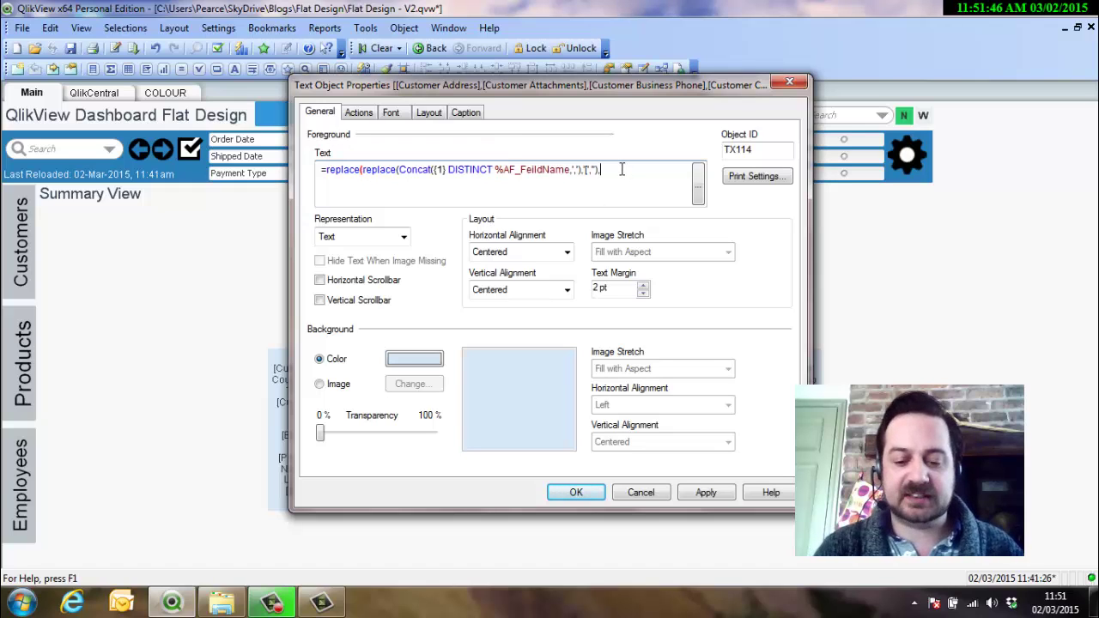
type("'")
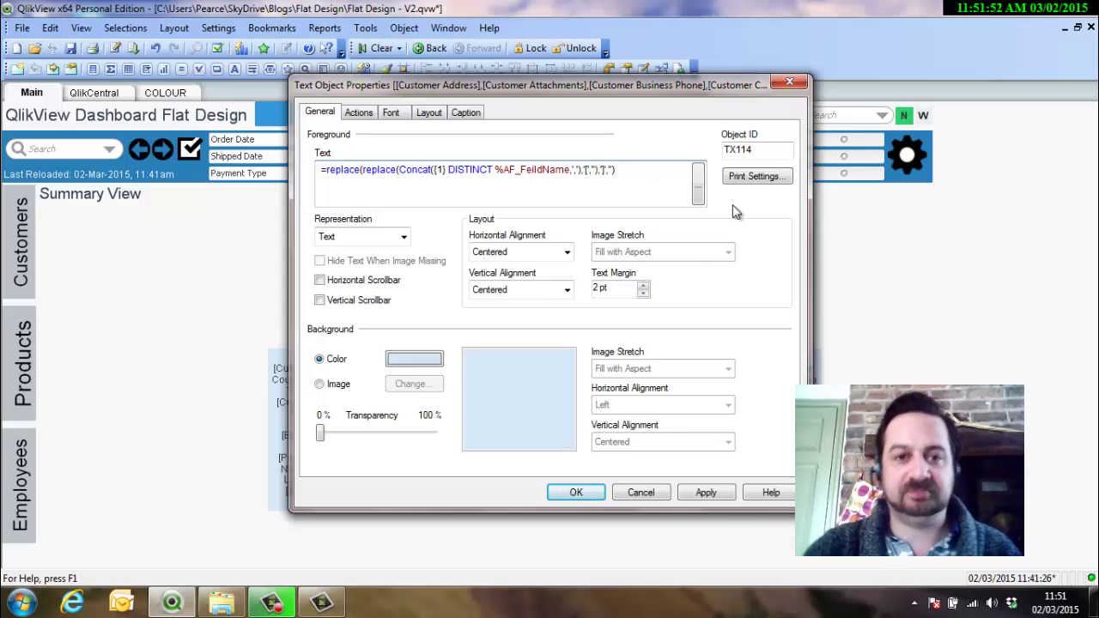
left_click(573, 492)
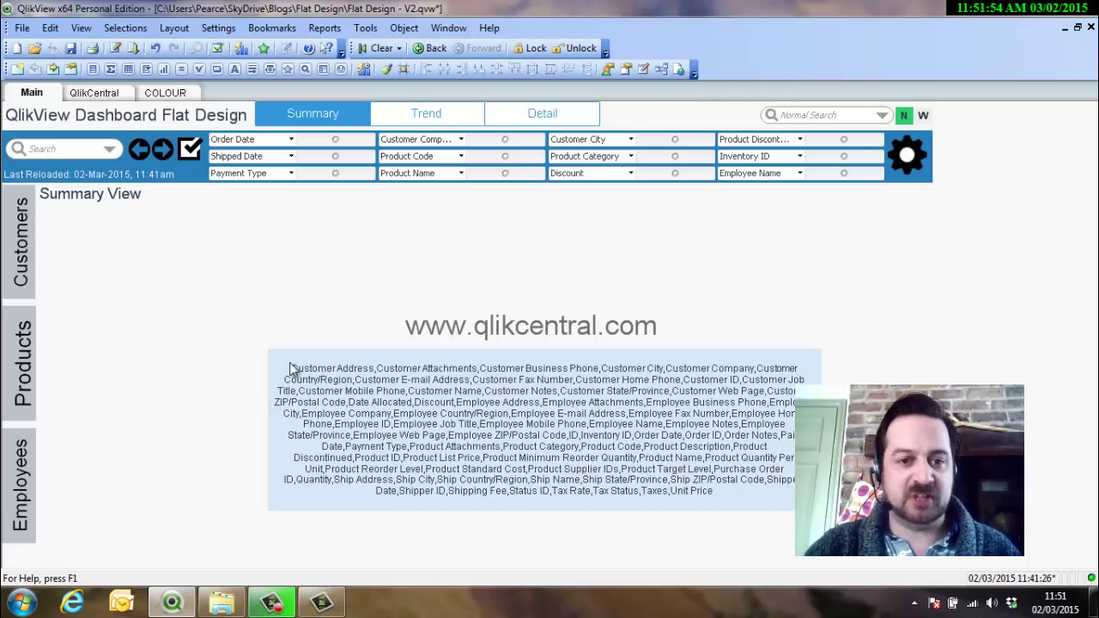
Copy the replace(Concat(...)) expression from the text object's properties.
right_click(608, 412)
left_click(631, 421)
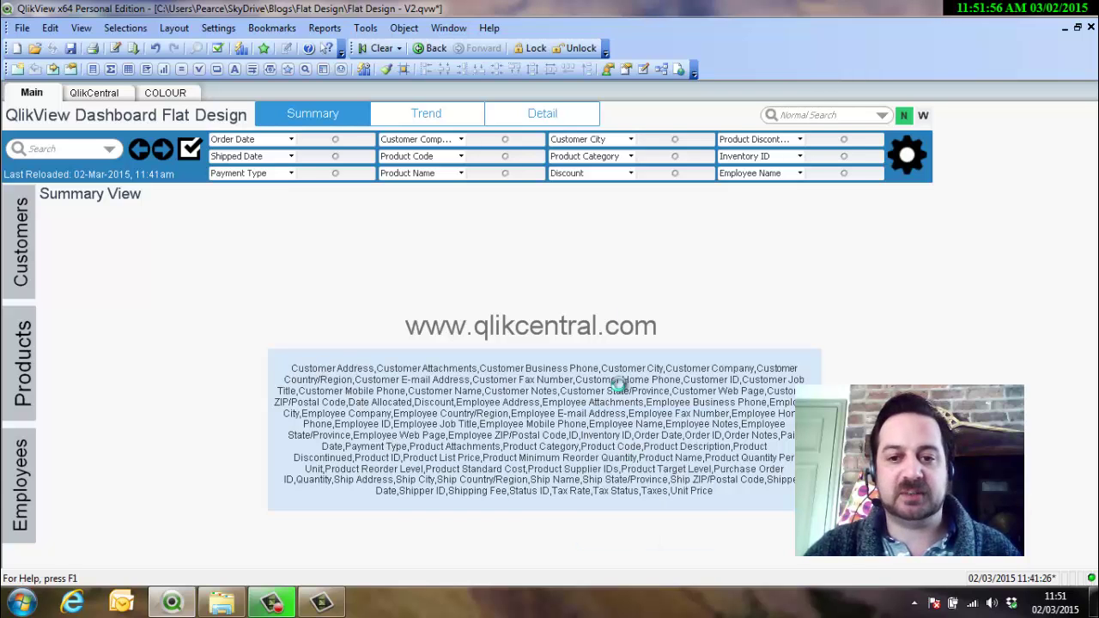
key("shift+Left")
key("shift+Left")
key("shift+Left")
key("shift+Left")
key("shift+Left")
key("shift+Home")
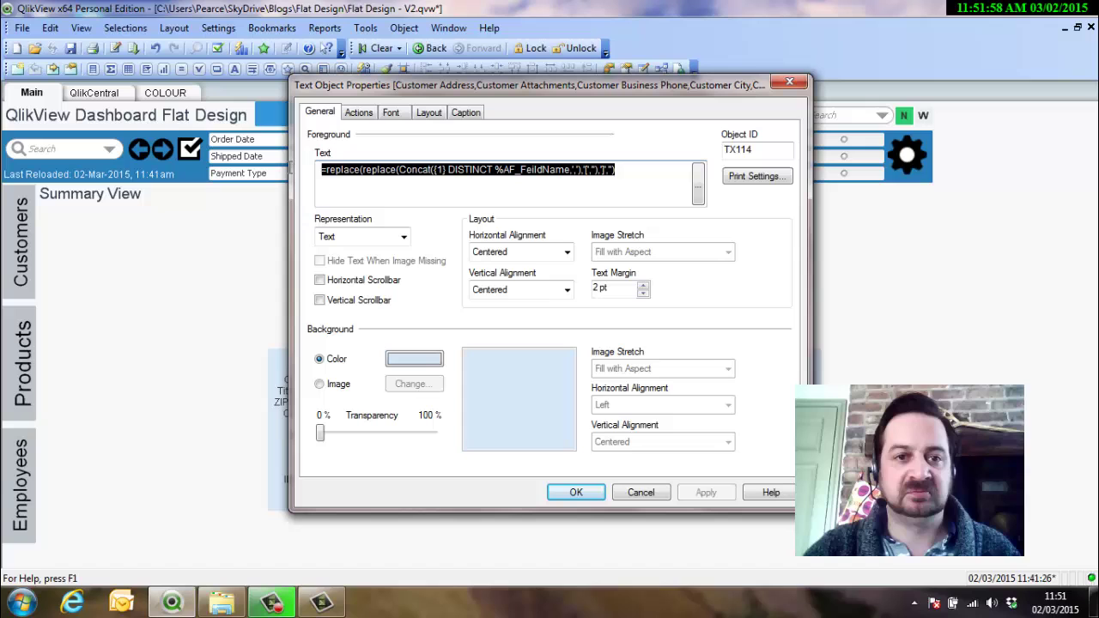
left_click(602, 488)
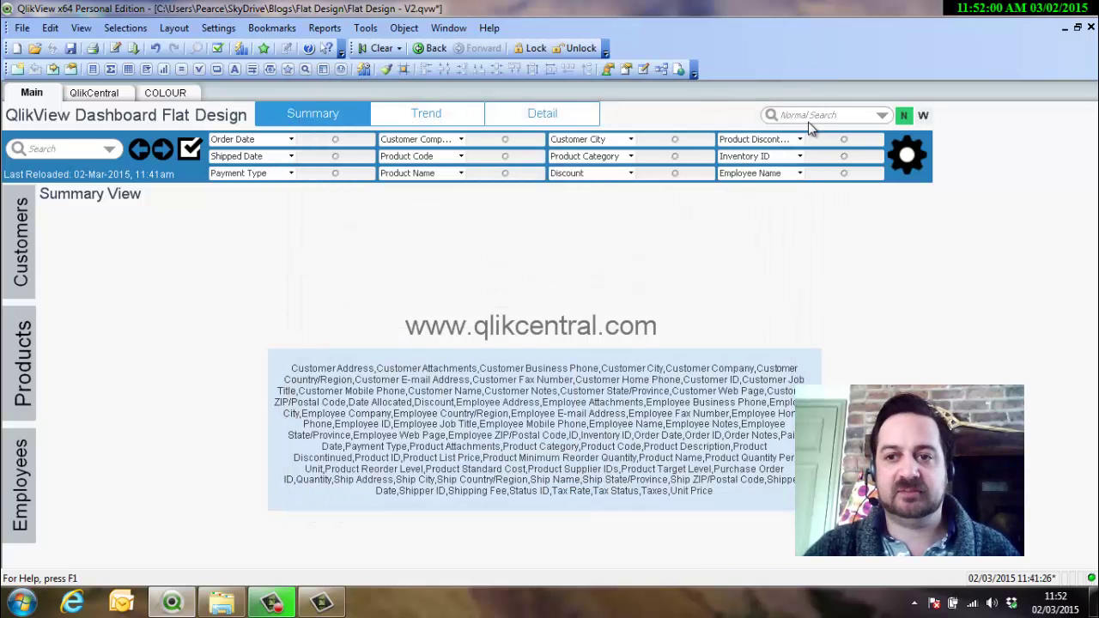
Paste the copied expression as the search object's List of Fields and confirm.
right_click(811, 122)
left_click(858, 125)
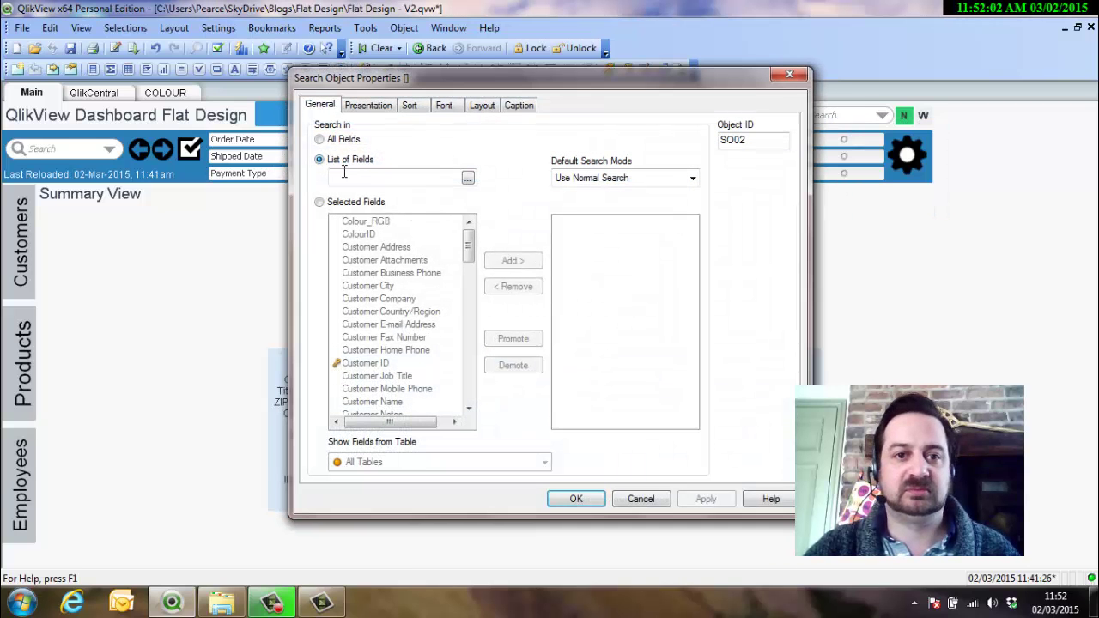
left_click(344, 177)
key("ctrl+v")
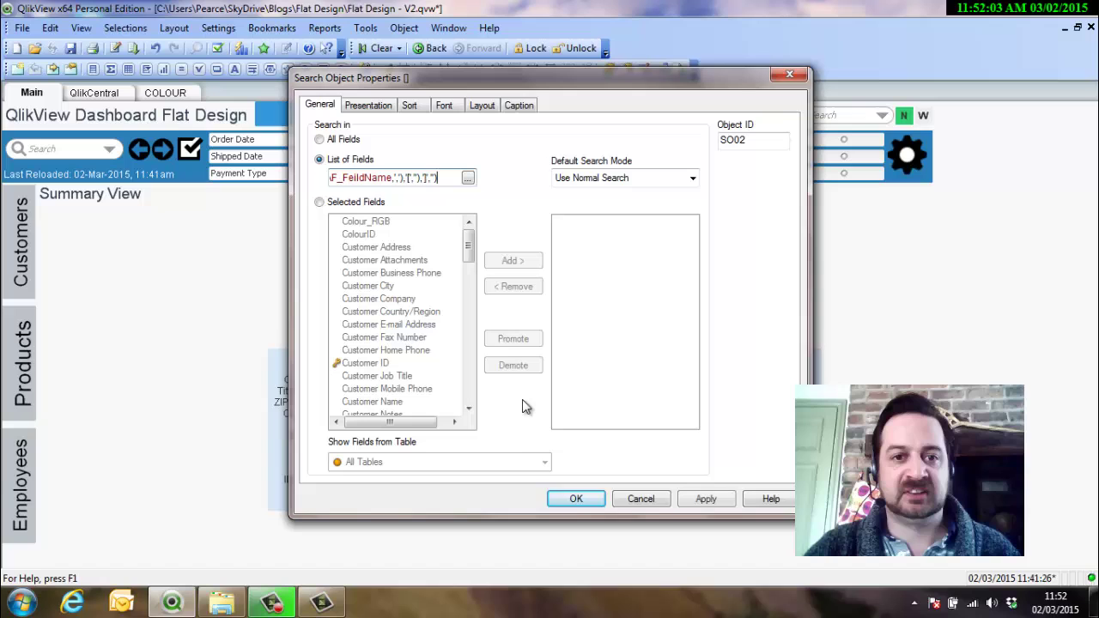
left_click(573, 499)
left_click(802, 121)
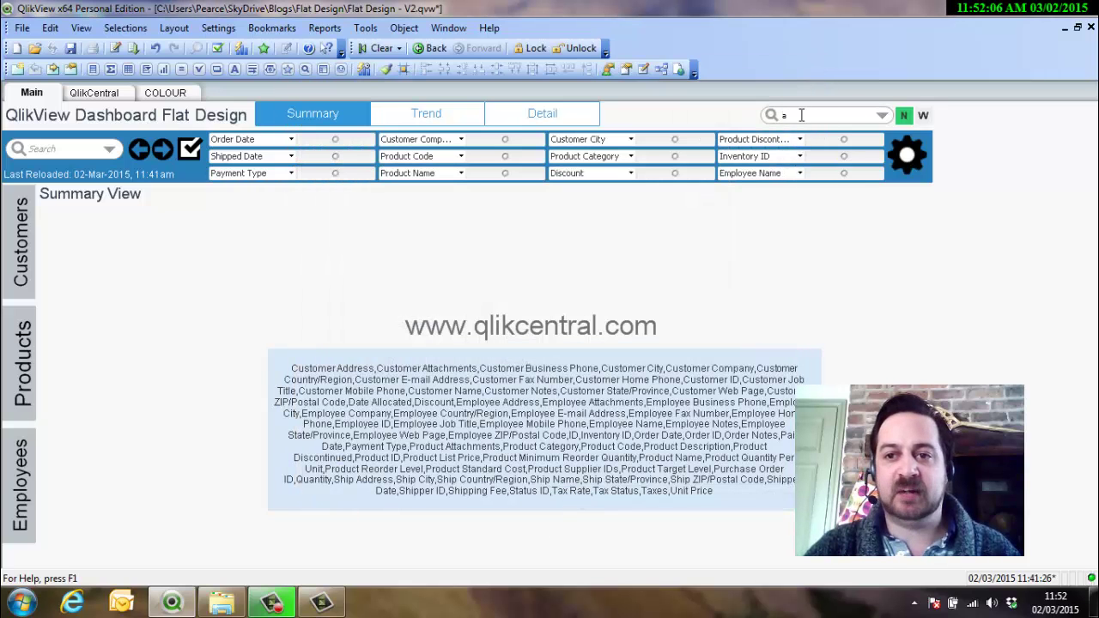
type("a")
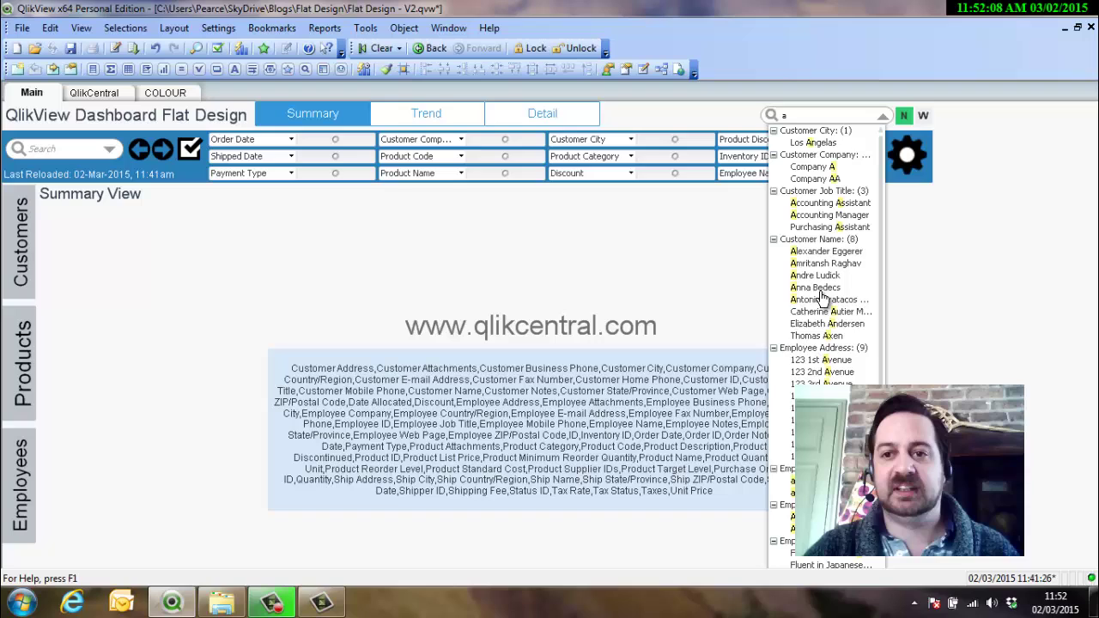
scroll(877, 290, "down", 4)
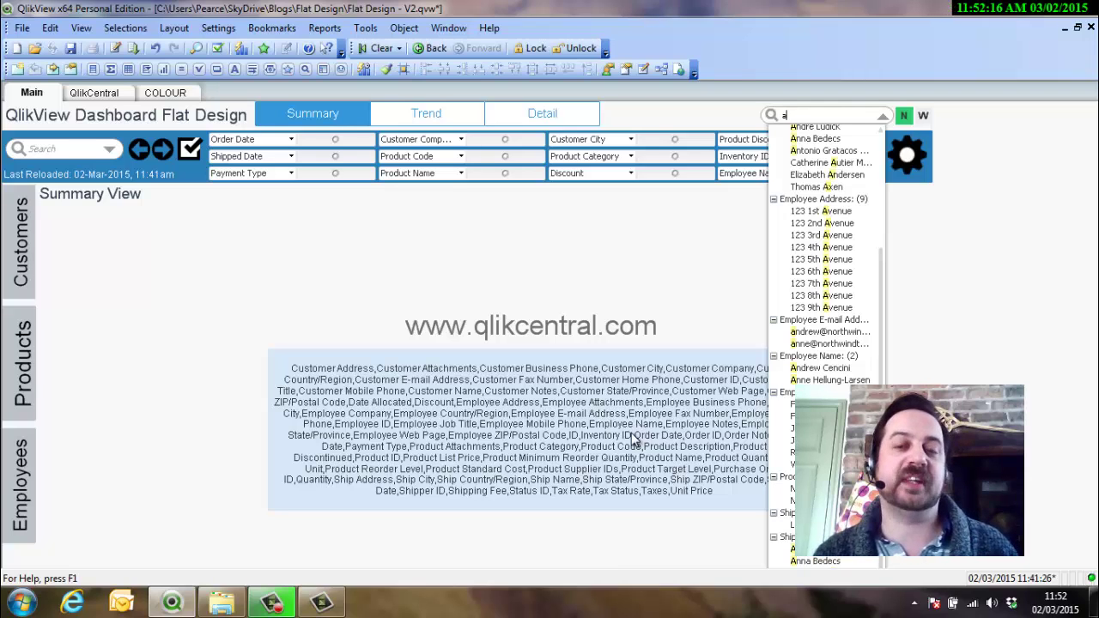
left_click(579, 273)
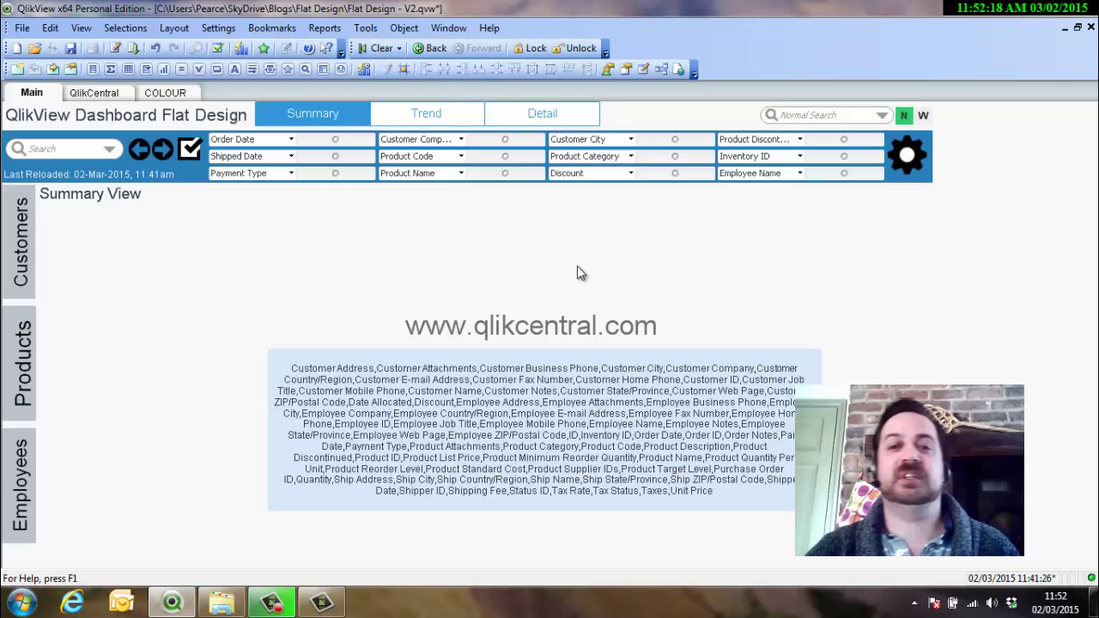